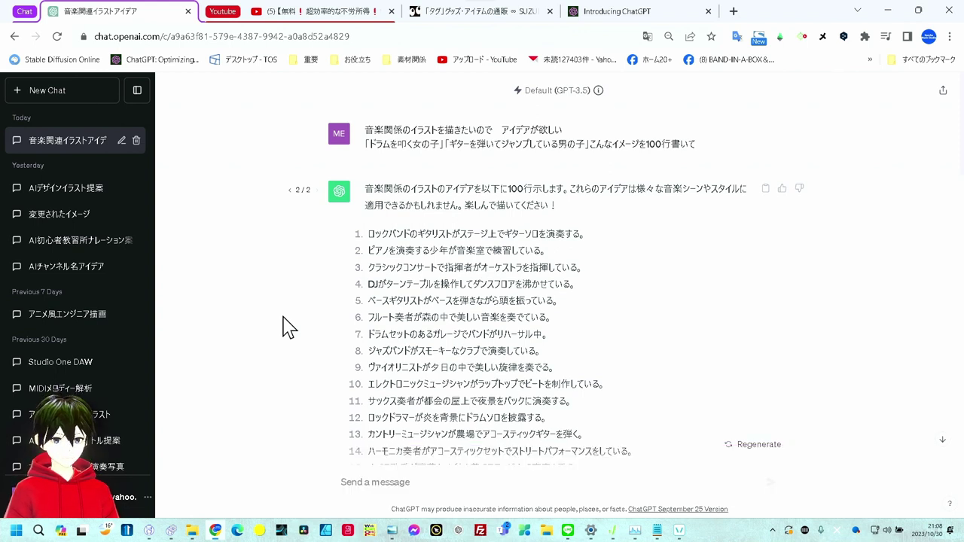
- Scroll through ChatGPT's response to review the idea list
{"action": "scroll", "coordinate": [282, 328], "scroll_direction": "down", "scroll_amount": 3}
{"action": "scroll", "coordinate": [280, 327], "scroll_direction": "down", "scroll_amount": 2}
{"action": "scroll", "coordinate": [292, 341], "scroll_direction": "up", "scroll_amount": 4}
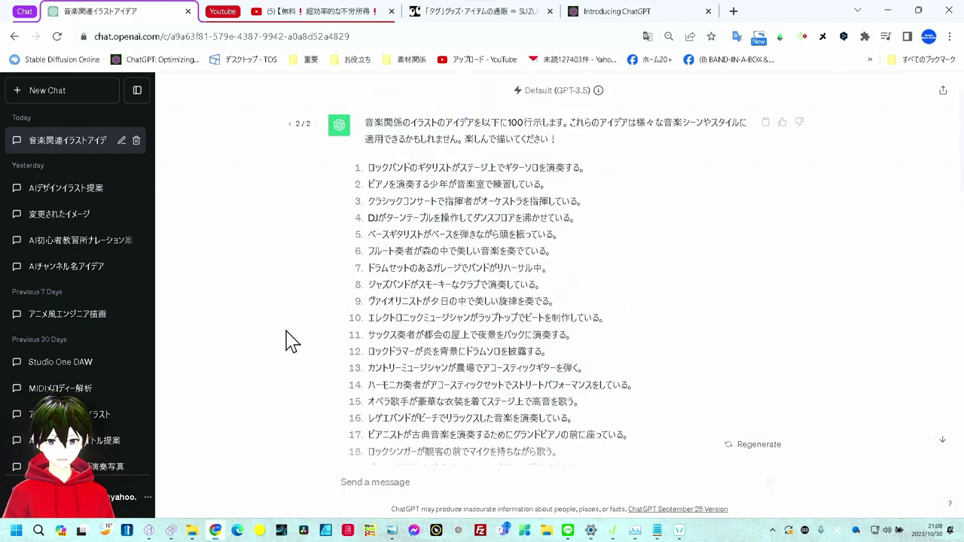
{"action": "scroll", "coordinate": [293, 341], "scroll_direction": "down", "scroll_amount": 2}
{"action": "scroll", "coordinate": [293, 341], "scroll_direction": "up", "scroll_amount": 1}
{"action": "scroll", "coordinate": [293, 341], "scroll_direction": "up", "scroll_amount": 2}
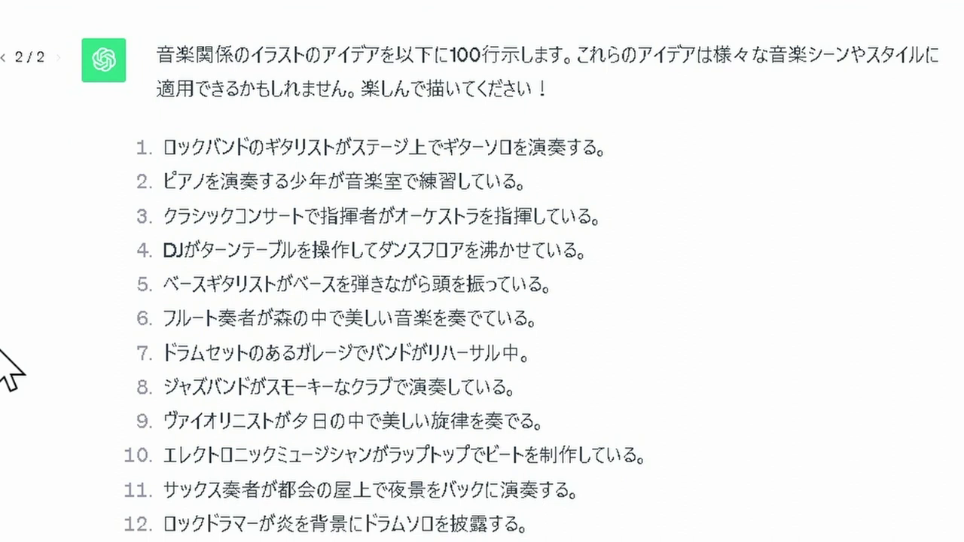
{"action": "scroll", "coordinate": [108, 119], "scroll_direction": "down", "scroll_amount": 2}
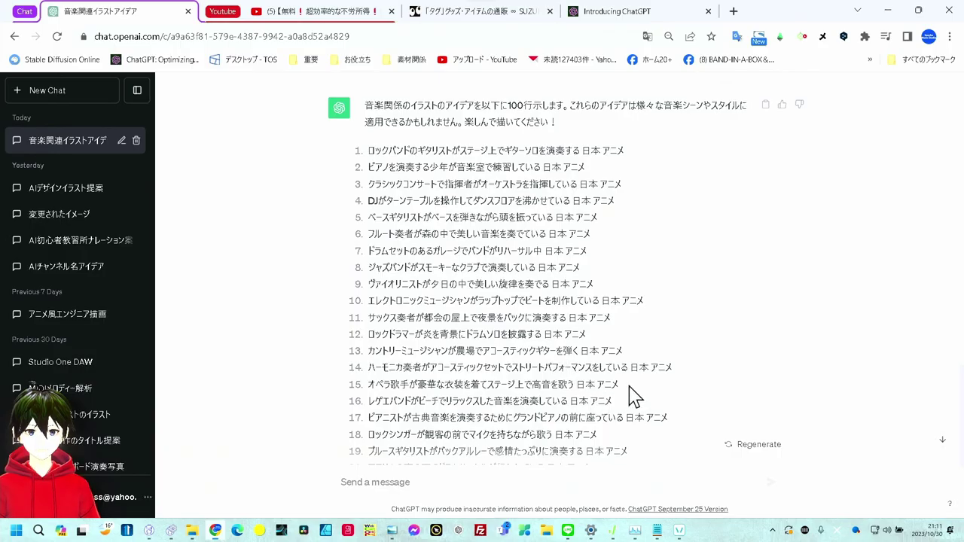
- Select ideas 1–15 of ChatGPT's 日本 アニメ list and copy them
{"action": "left_click_drag", "start_coordinate": [620, 385], "coordinate": [368, 148]}
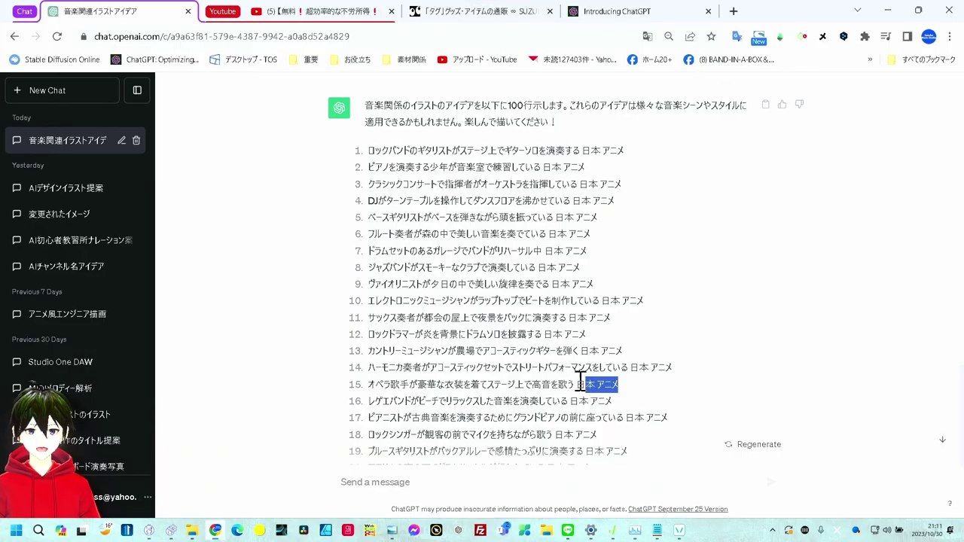
{"action": "right_click", "coordinate": [452, 200]}
{"action": "left_click", "coordinate": [485, 216]}
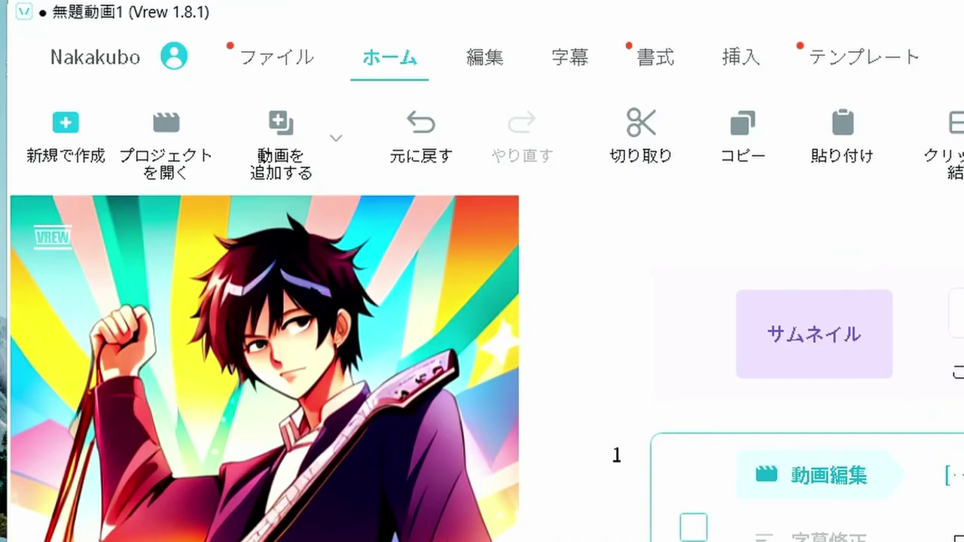
- Start a new text-based video in Vrew, discarding the current project without saving
{"action": "mouse_move", "coordinate": [58, 171]}
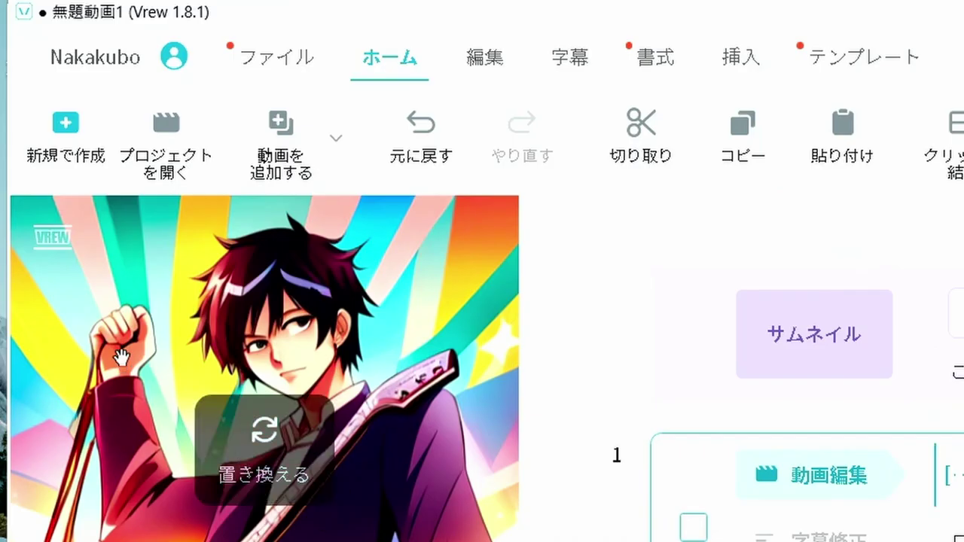
{"action": "left_click", "coordinate": [79, 154]}
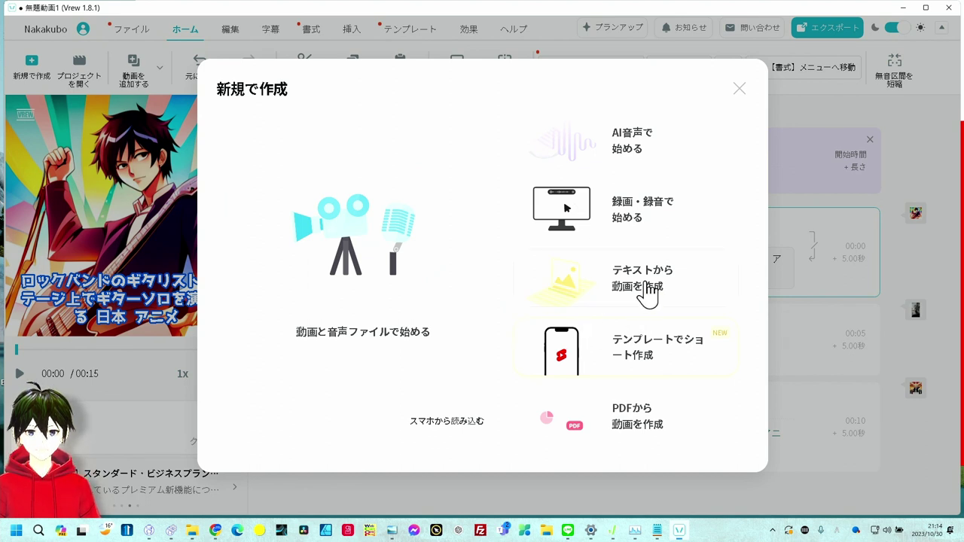
{"action": "left_click", "coordinate": [646, 286]}
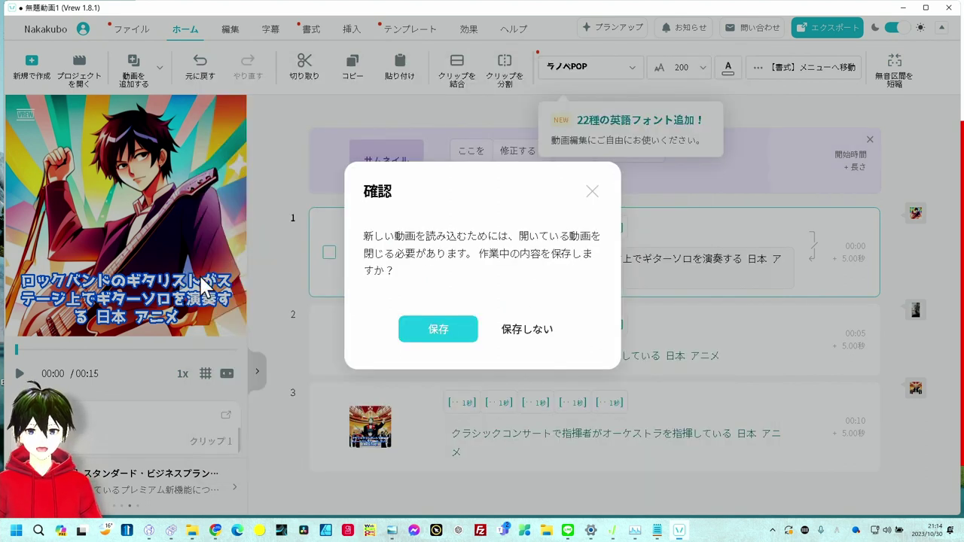
{"action": "left_click", "coordinate": [527, 332]}
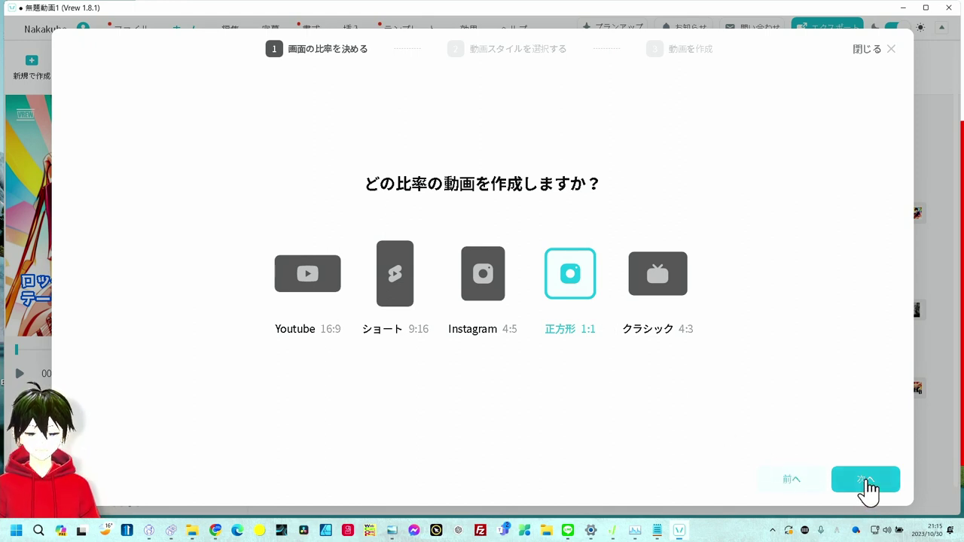
- Keep the square 1:1 format and paste the 15 copied ideas into the 台本 script box
{"action": "left_click", "coordinate": [866, 483]}
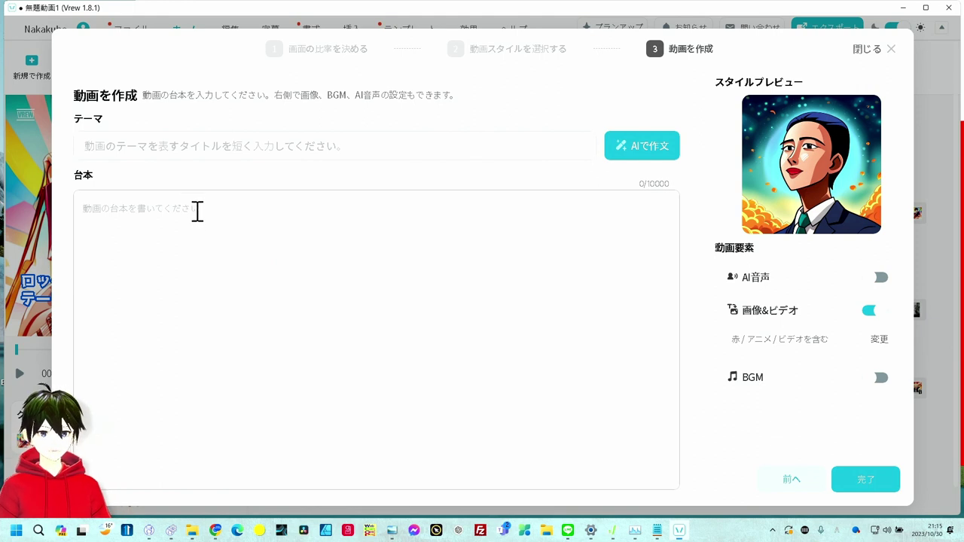
{"action": "left_click", "coordinate": [197, 209]}
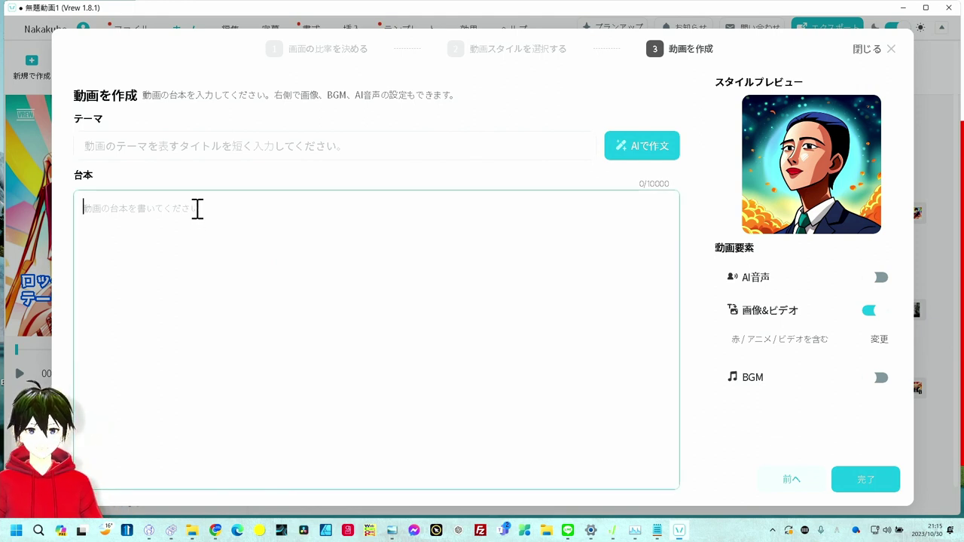
{"action": "key", "text": "ctrl+v"}
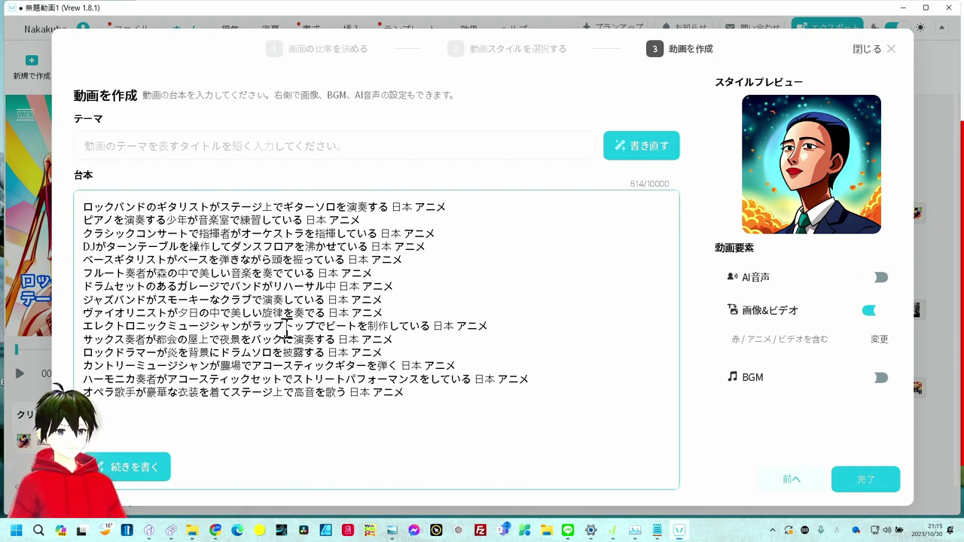
{"action": "left_click", "coordinate": [92, 147]}
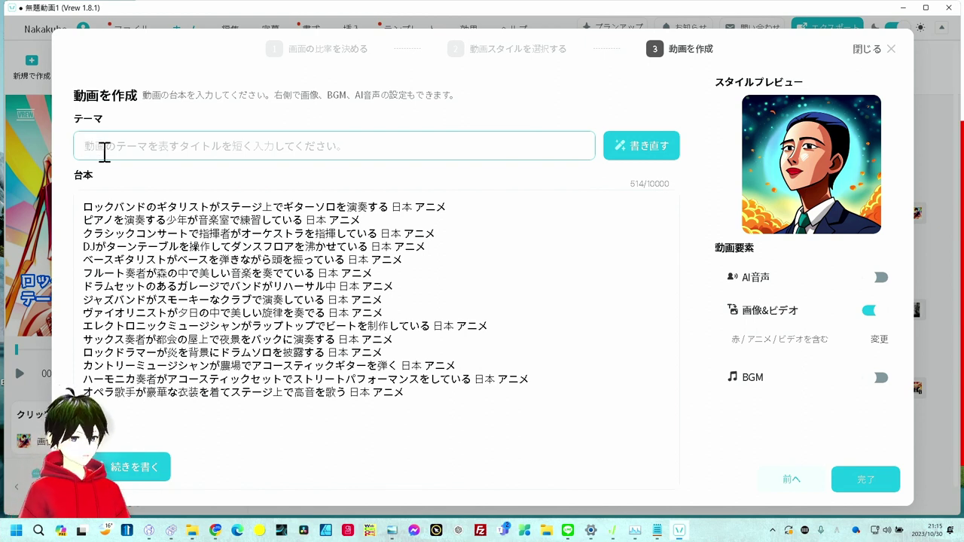
- Enter 'aaaaaa' as the placeholder video theme
{"action": "type", "text": "aaaaaa"}
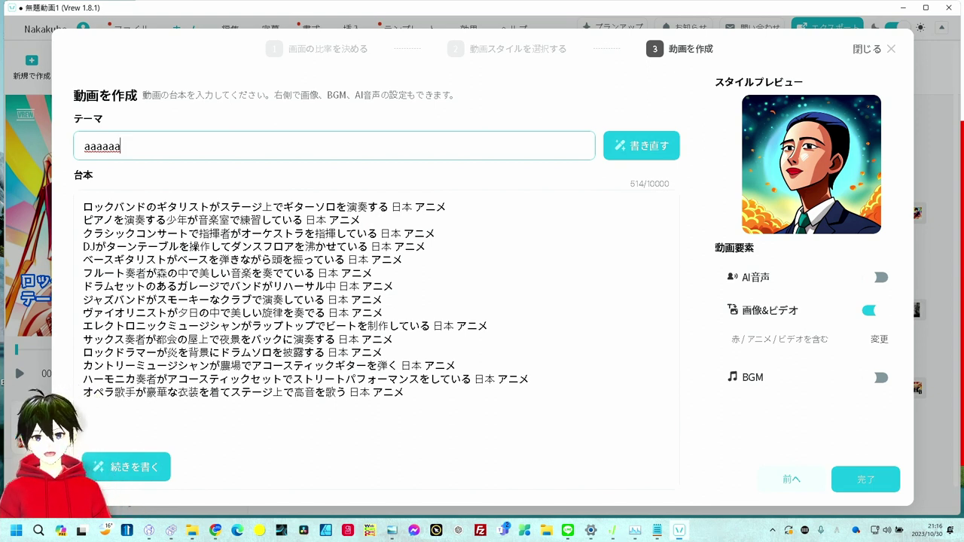
{"action": "left_click", "coordinate": [642, 297]}
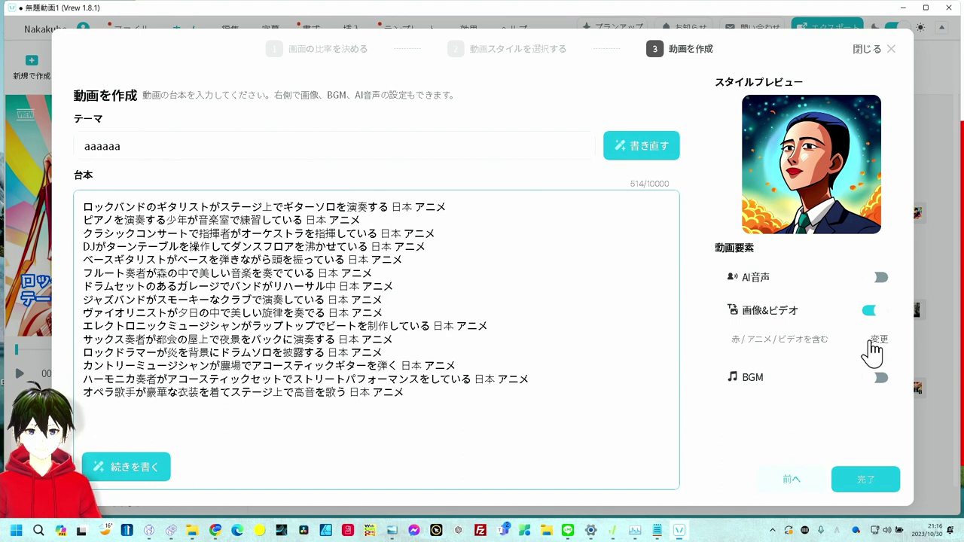
- Set 画像&ビデオ to red-toned anime images with ビデオを含む unchecked
{"action": "left_click", "coordinate": [876, 340]}
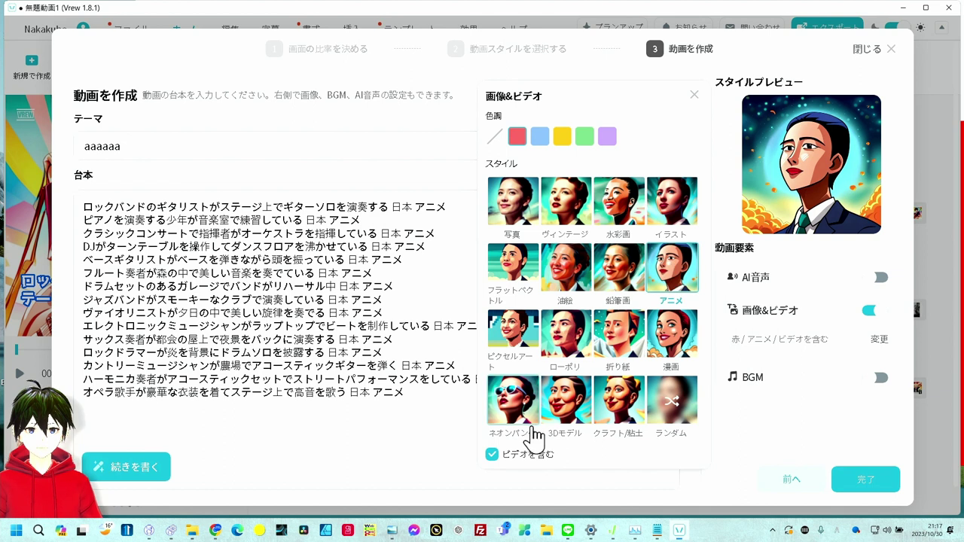
{"action": "left_click", "coordinate": [492, 455]}
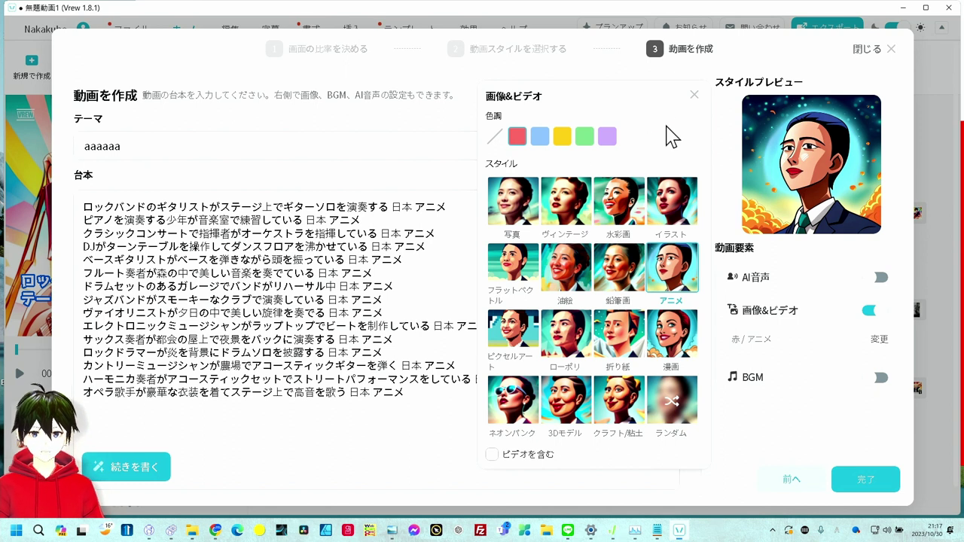
{"action": "left_click", "coordinate": [694, 94]}
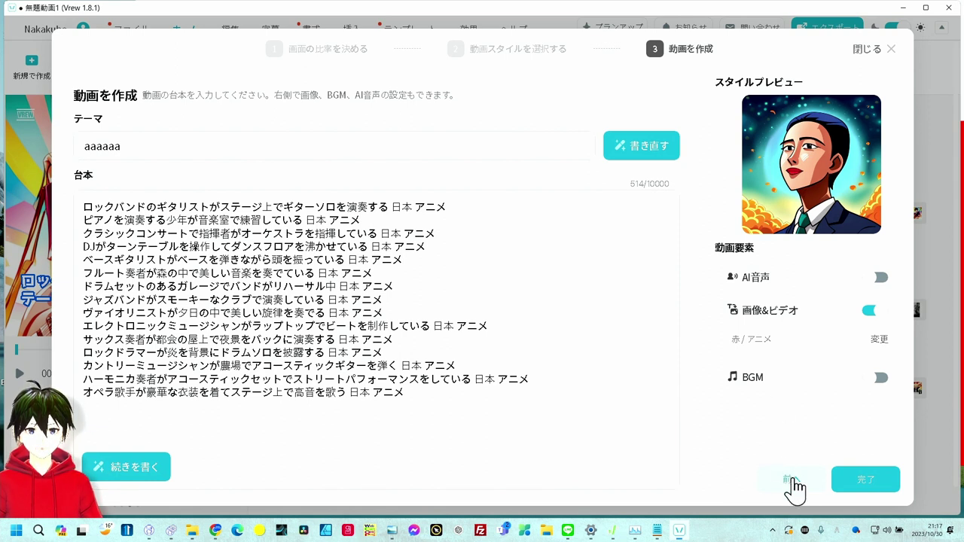
- Finish the script and confirm creating the video from it
{"action": "left_click", "coordinate": [864, 488]}
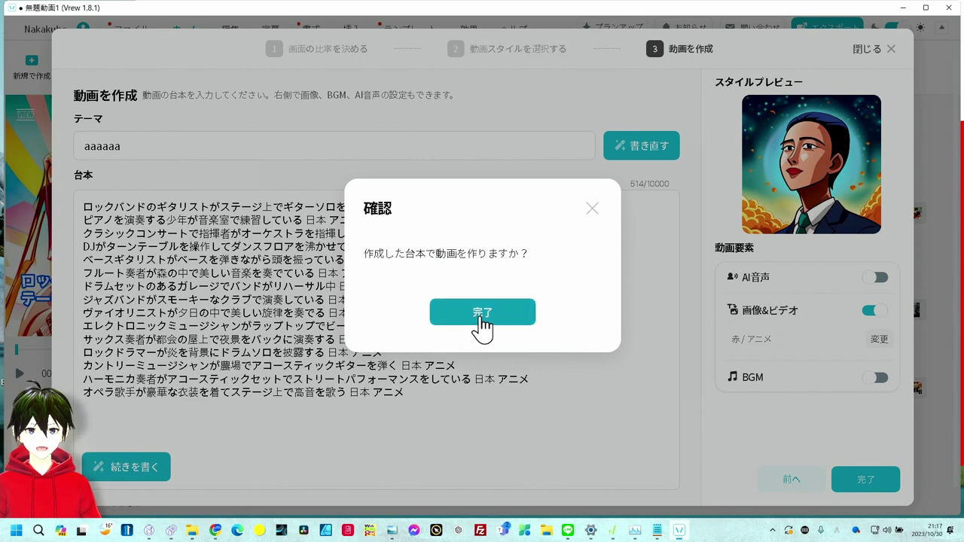
{"action": "left_click", "coordinate": [482, 313]}
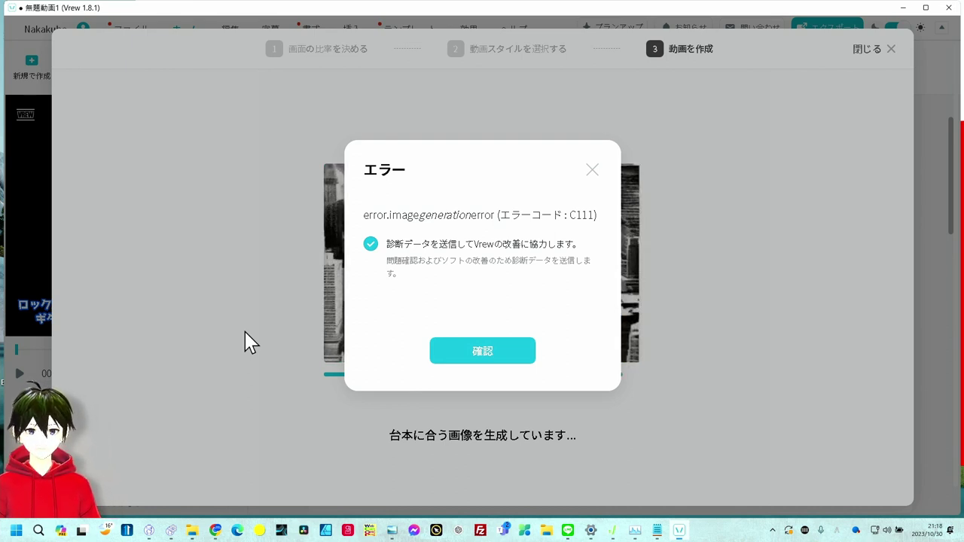
- Dismiss the C111 image-generation error to return to the editor
{"action": "left_click", "coordinate": [481, 351]}
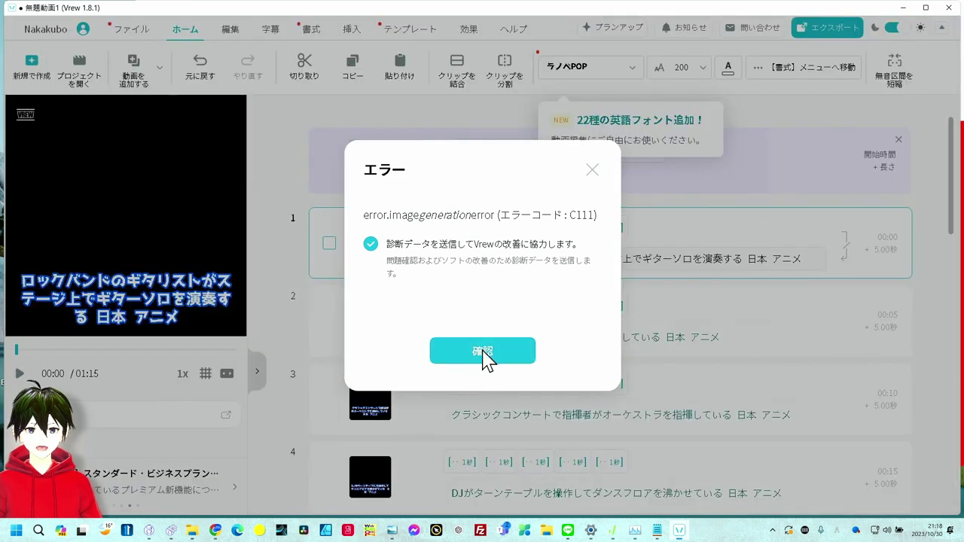
{"action": "left_click", "coordinate": [485, 356]}
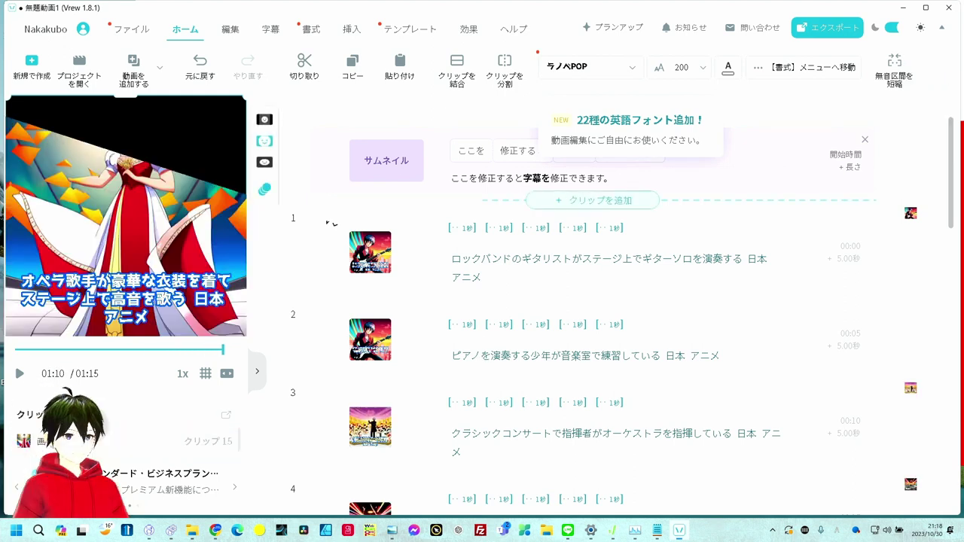
{"action": "left_click", "coordinate": [425, 270]}
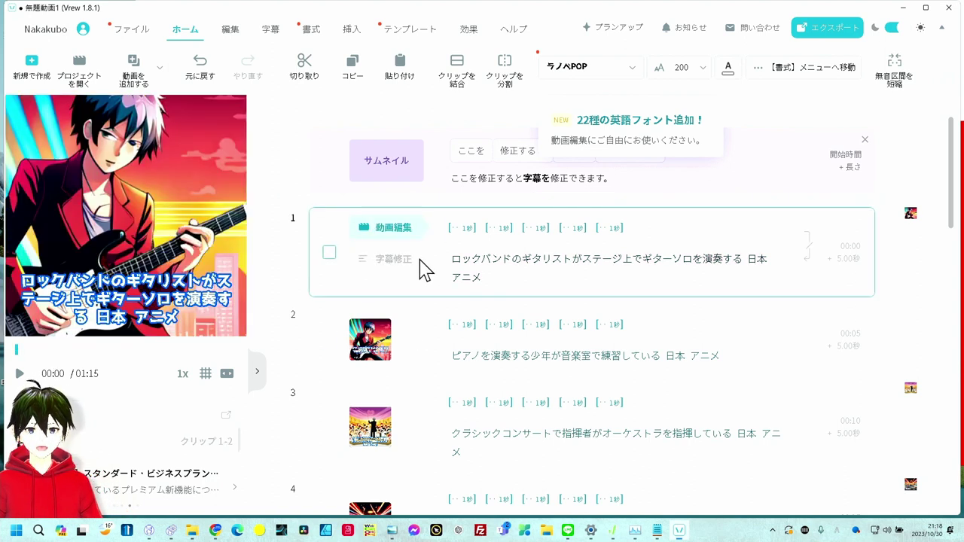
{"action": "scroll", "coordinate": [425, 316], "scroll_direction": "down", "scroll_amount": 3}
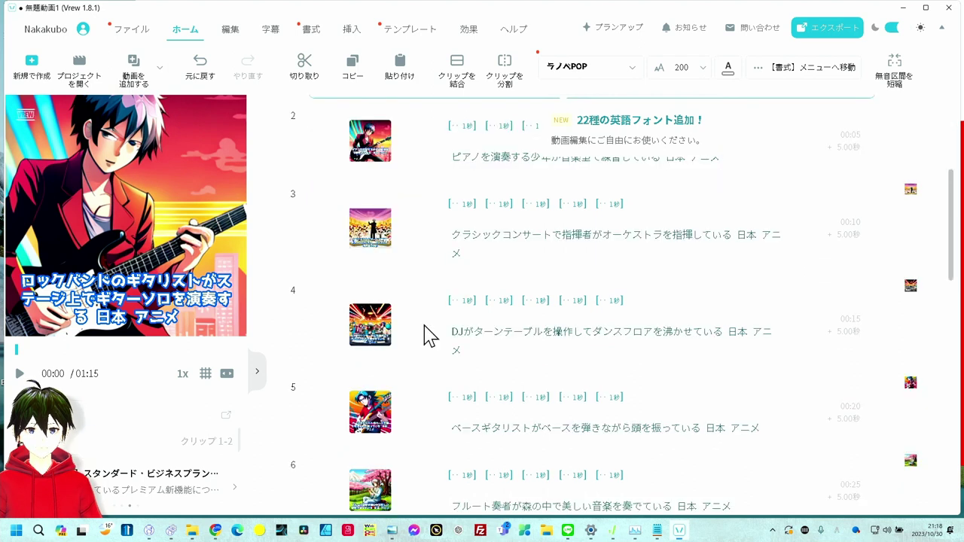
{"action": "left_click", "coordinate": [426, 334]}
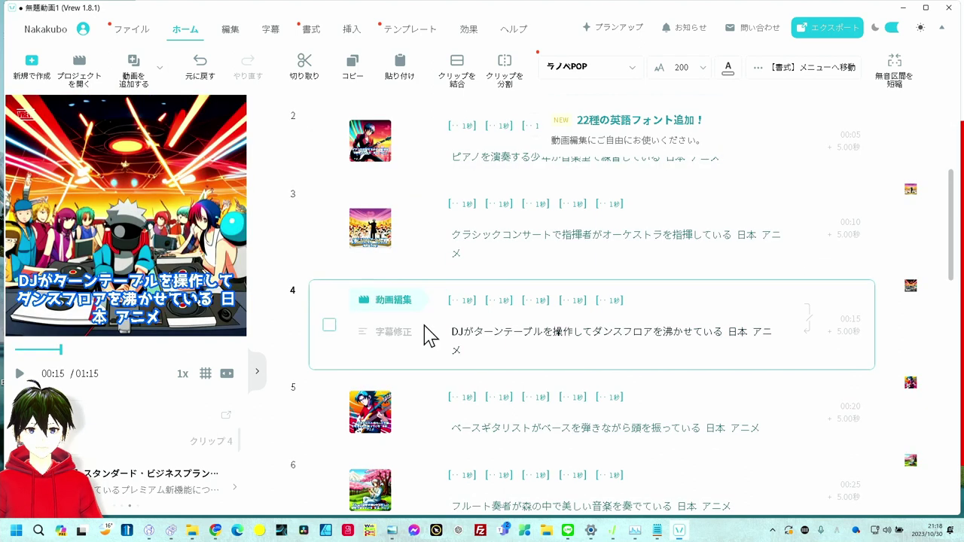
{"action": "left_click", "coordinate": [424, 415]}
{"action": "key", "text": "Down"}
{"action": "key", "text": "Down"}
{"action": "left_click", "coordinate": [416, 391]}
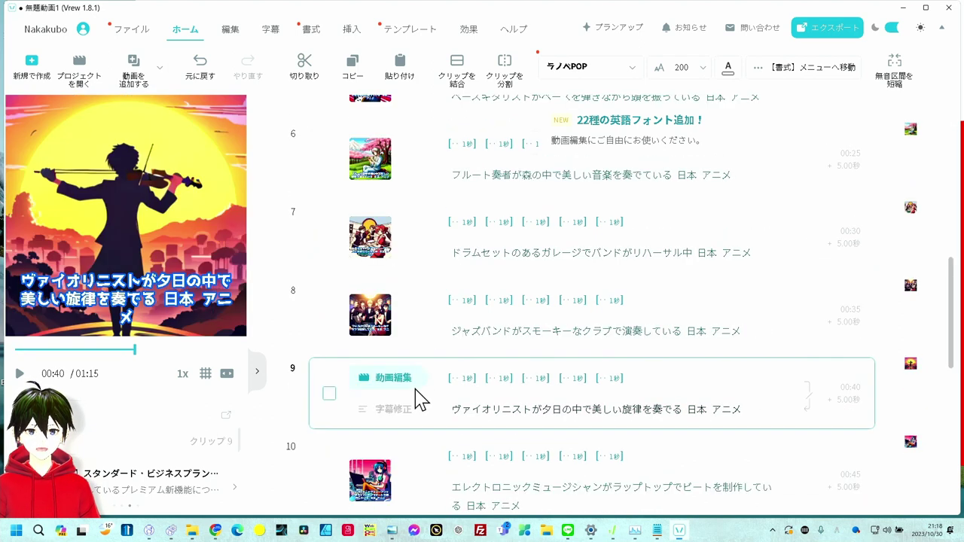
{"action": "scroll", "coordinate": [420, 397], "scroll_direction": "down", "scroll_amount": 2}
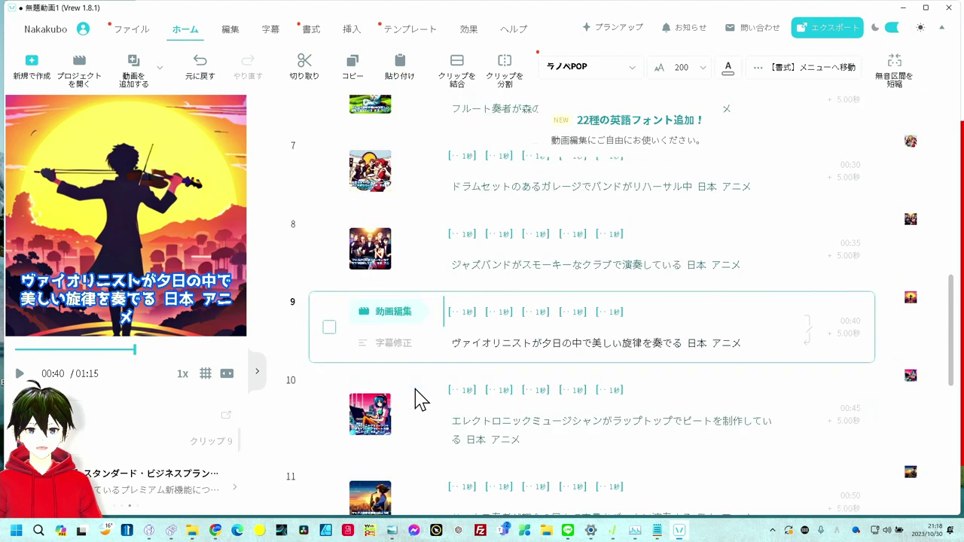
{"action": "left_click", "coordinate": [430, 351]}
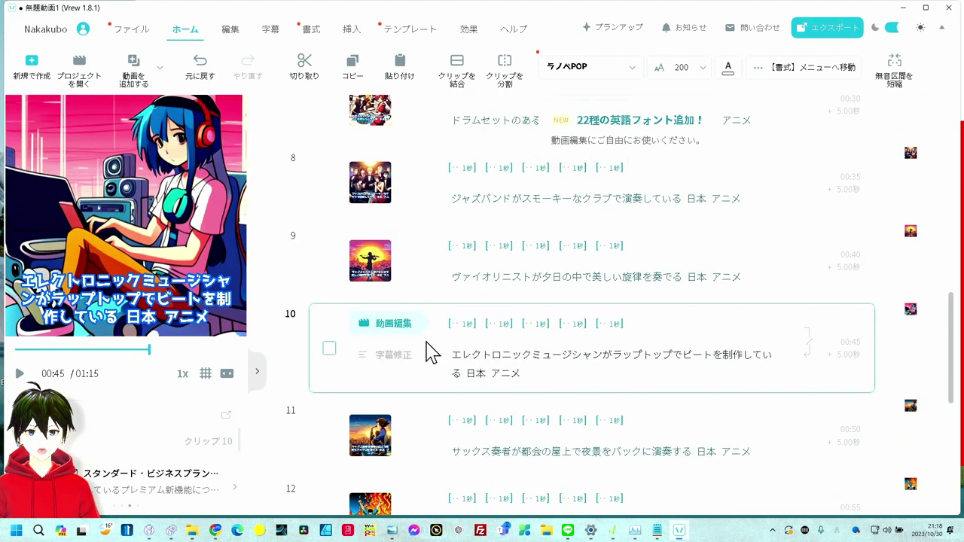
{"action": "scroll", "coordinate": [428, 351], "scroll_direction": "down", "scroll_amount": 2}
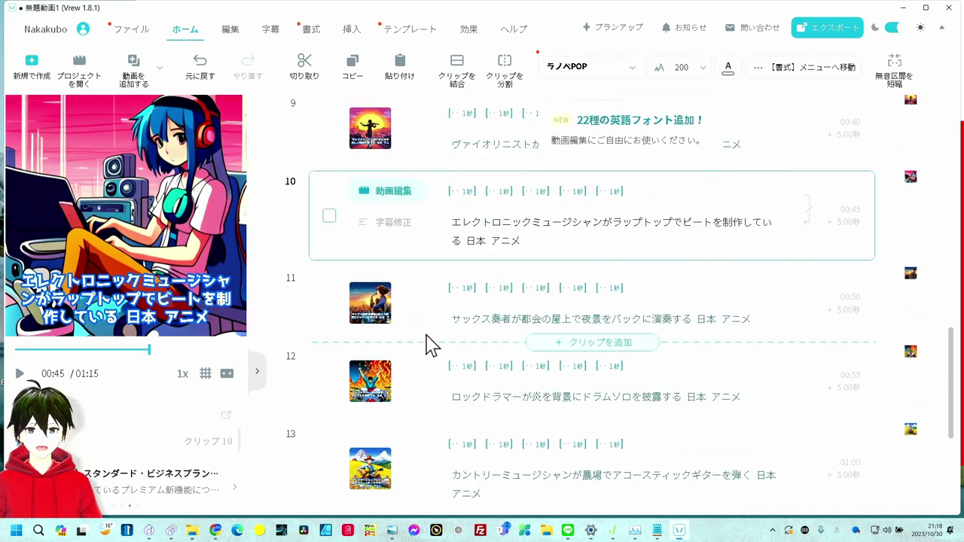
{"action": "left_click", "coordinate": [429, 324]}
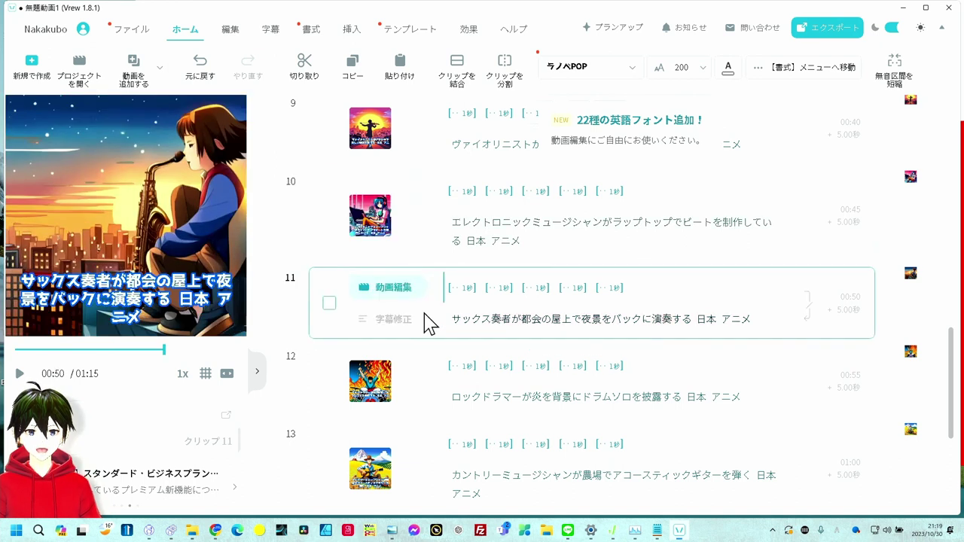
{"action": "left_click", "coordinate": [430, 388]}
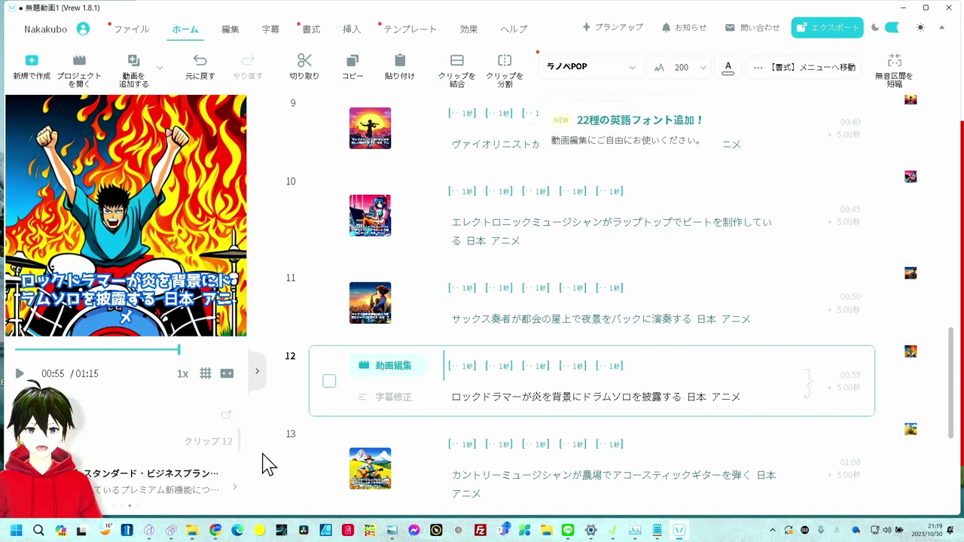
{"action": "scroll", "coordinate": [433, 407], "scroll_direction": "down", "scroll_amount": 3}
{"action": "left_click", "coordinate": [425, 384]}
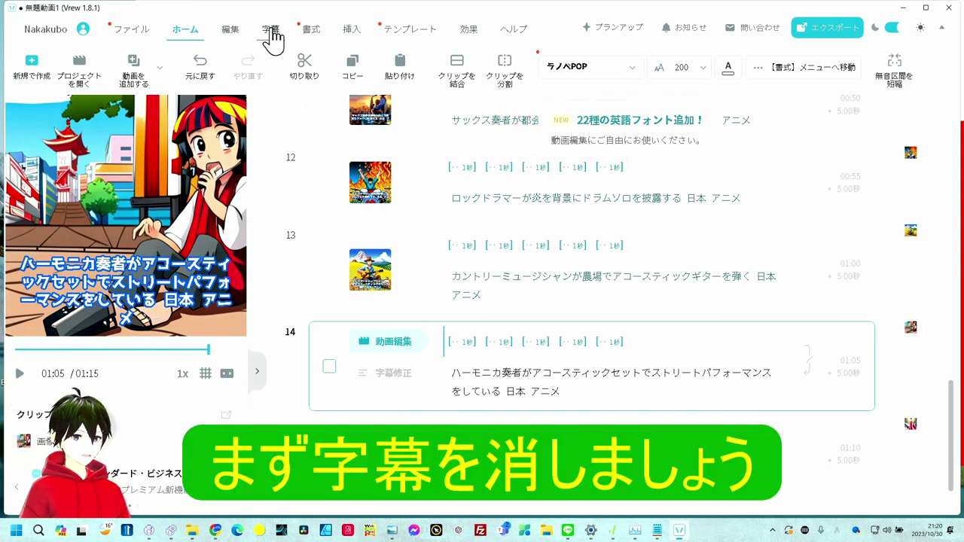
- Switch off 字幕を表示 so clips show only their illustrations
{"action": "left_click", "coordinate": [268, 30]}
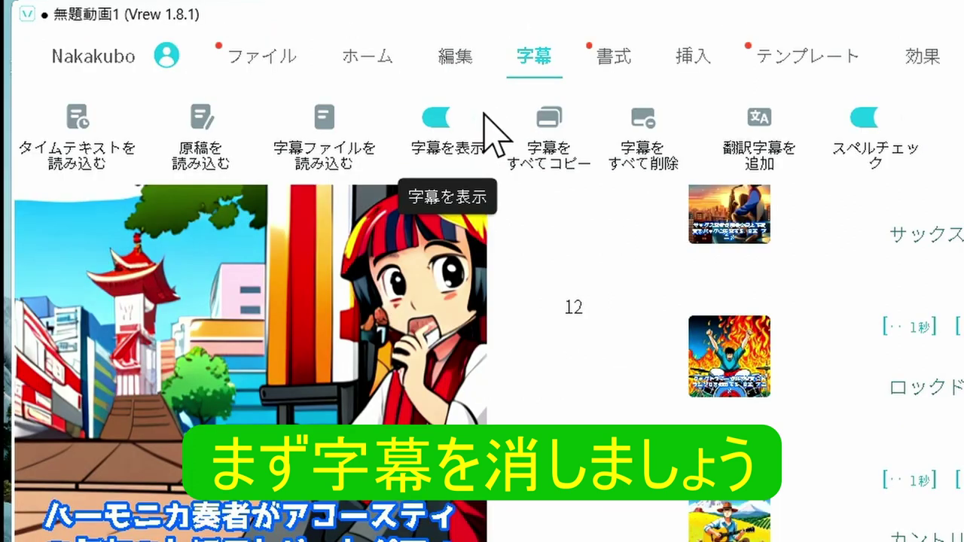
{"action": "left_click", "coordinate": [437, 119]}
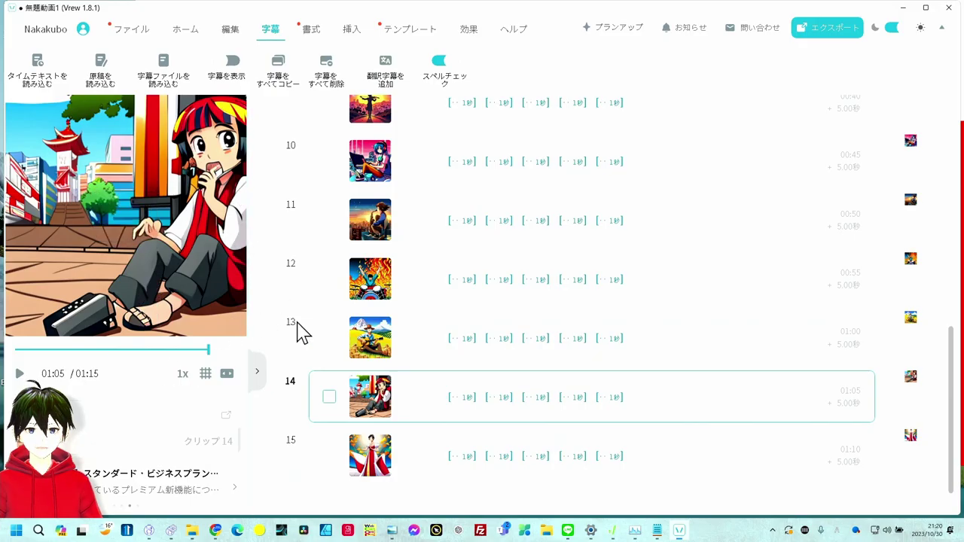
{"action": "scroll", "coordinate": [315, 320], "scroll_direction": "up", "scroll_amount": 5}
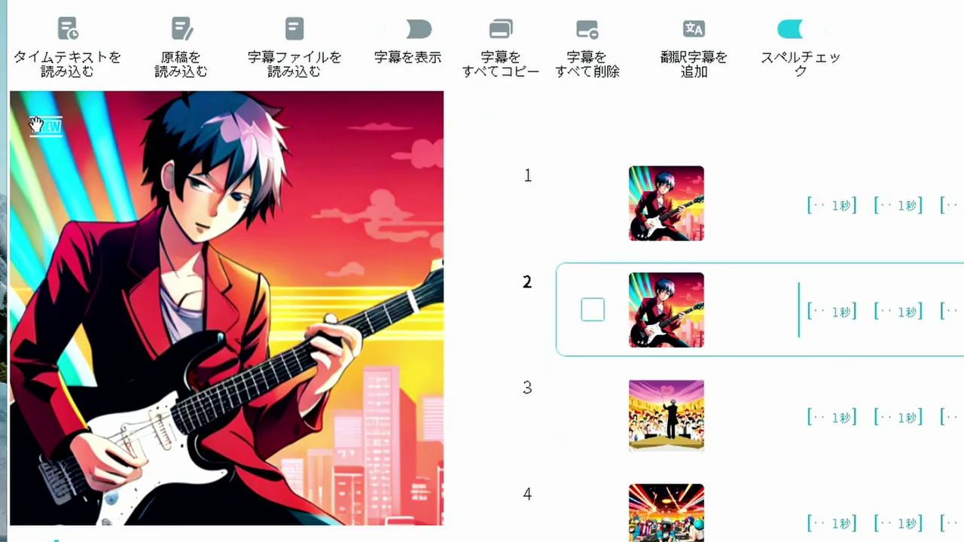
- Select the VREW logo in the preview and delete it, confirming with 削除
{"action": "left_click", "coordinate": [35, 125]}
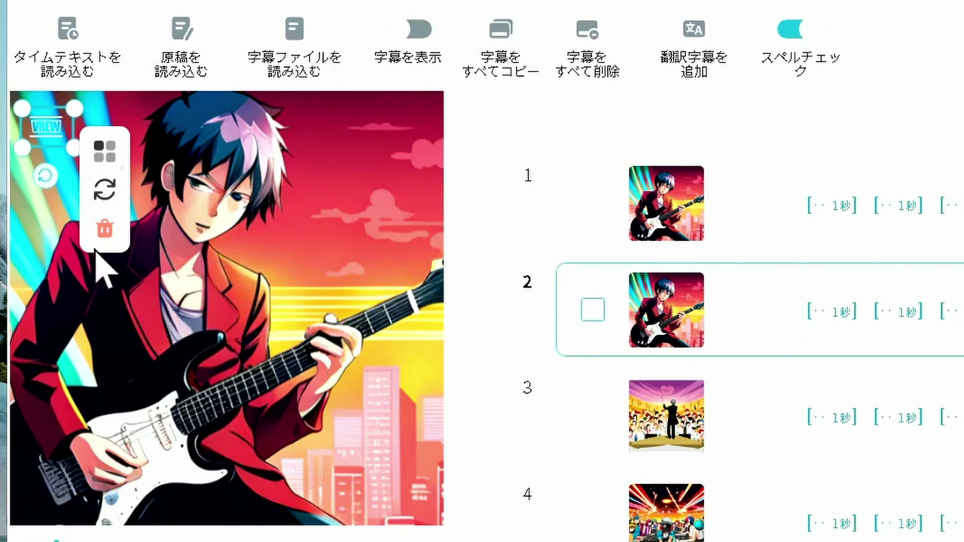
{"action": "left_click", "coordinate": [103, 229]}
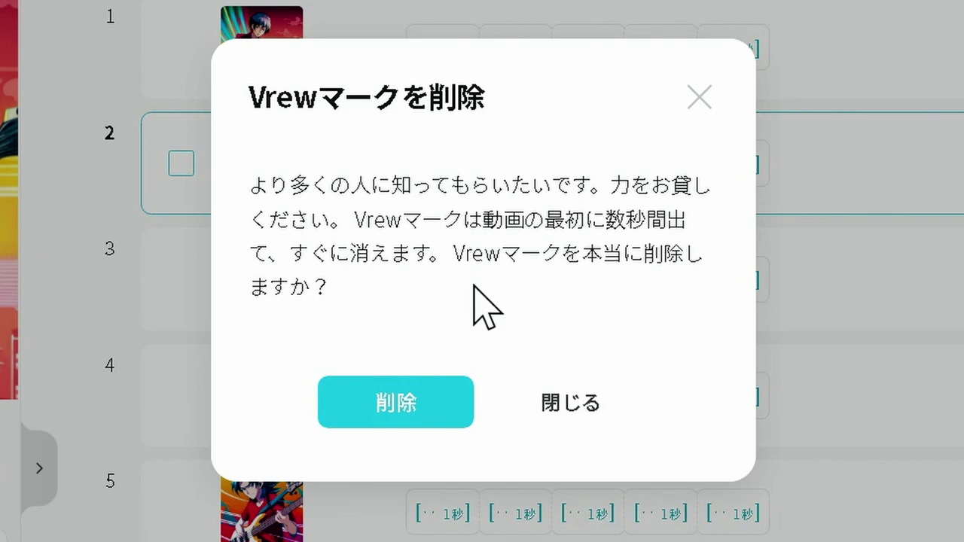
{"action": "left_click", "coordinate": [402, 411]}
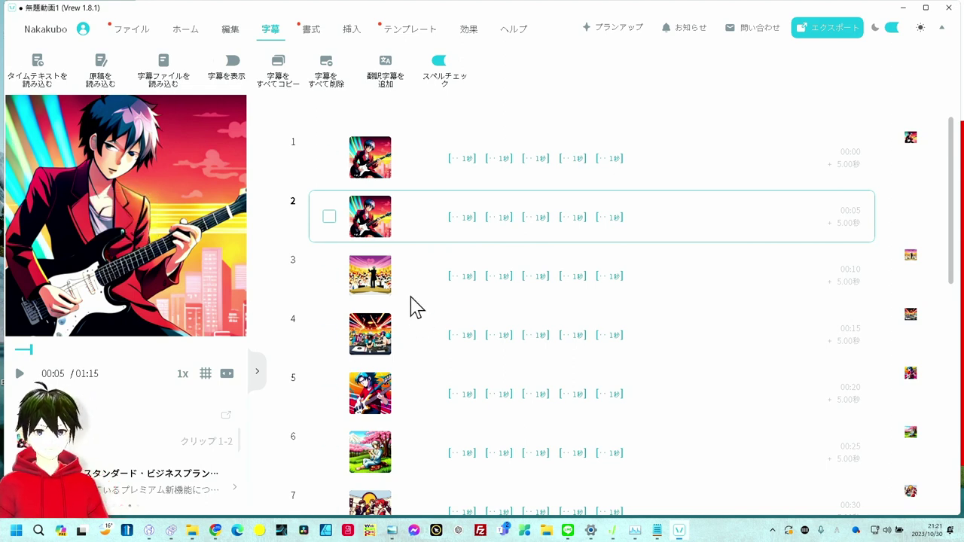
- Delete the conductor clip (clip 3)
{"action": "left_click", "coordinate": [445, 273]}
{"action": "scroll", "coordinate": [409, 286], "scroll_direction": "down", "scroll_amount": 3}
{"action": "scroll", "coordinate": [409, 287], "scroll_direction": "down", "scroll_amount": 2}
{"action": "scroll", "coordinate": [409, 271], "scroll_direction": "up", "scroll_amount": 5}
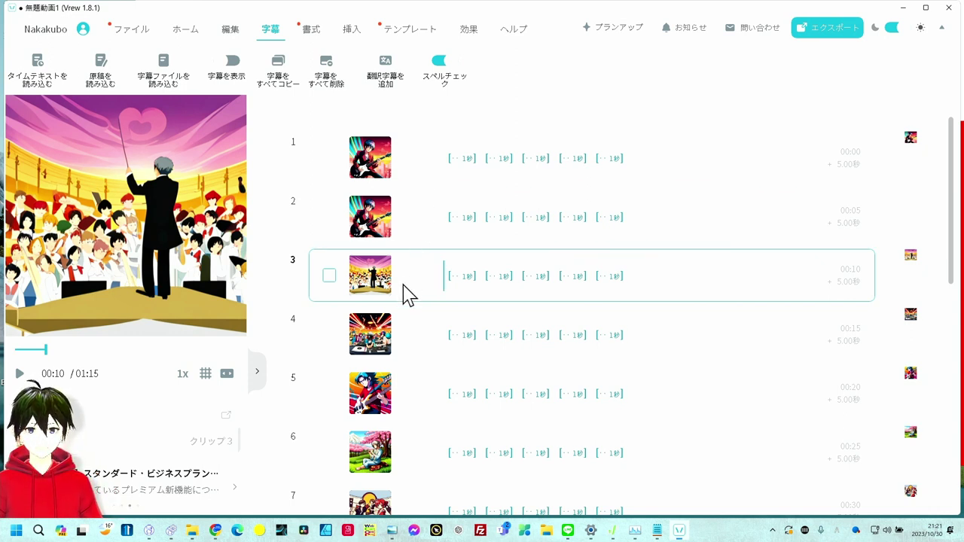
{"action": "left_click", "coordinate": [329, 279]}
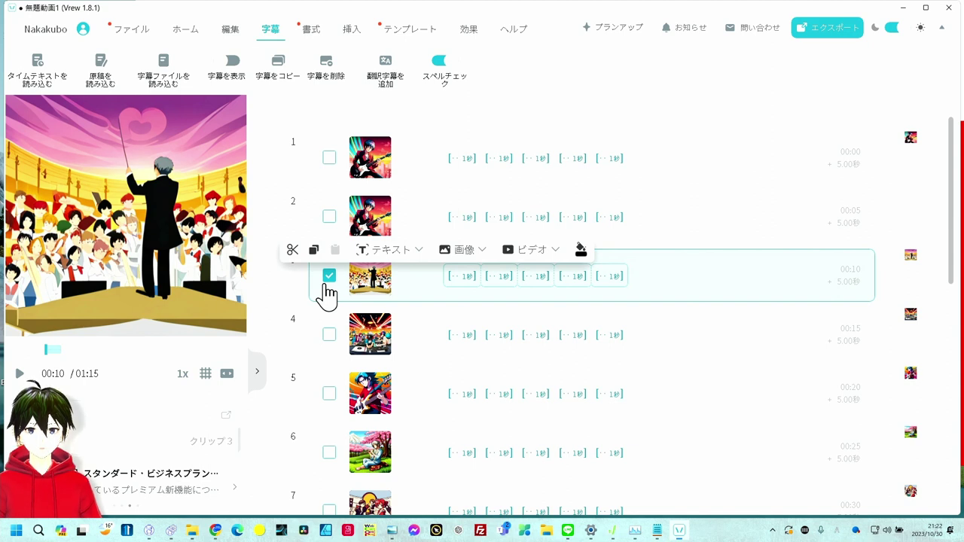
{"action": "key", "text": "Delete"}
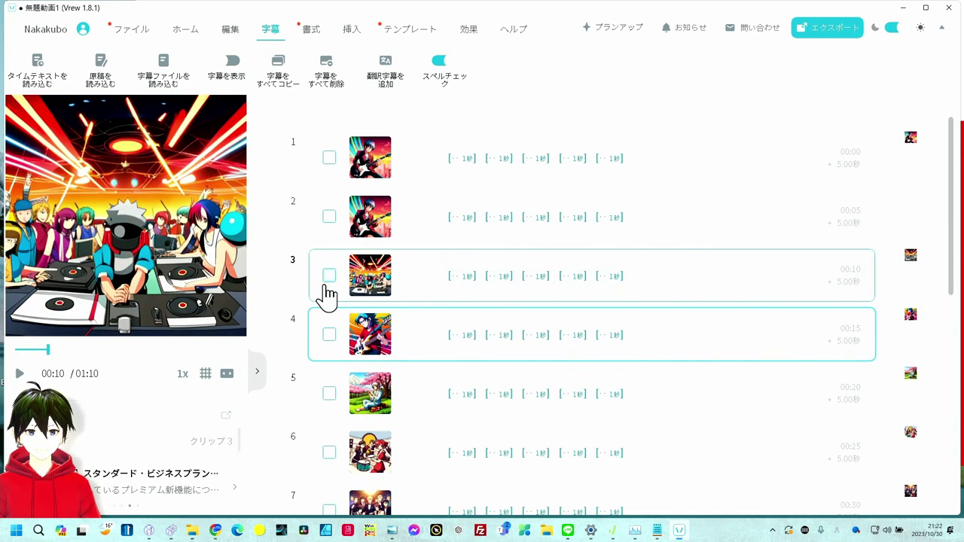
- Delete clips 10, 11 and 14 together
{"action": "scroll", "coordinate": [415, 362], "scroll_direction": "down", "scroll_amount": 5}
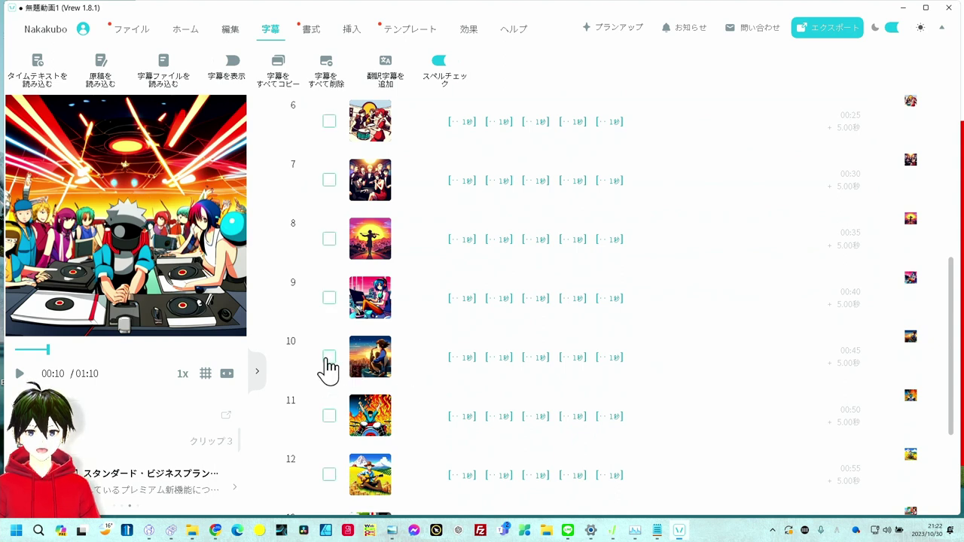
{"action": "left_click", "coordinate": [329, 357]}
{"action": "left_click", "coordinate": [329, 417]}
{"action": "scroll", "coordinate": [329, 416], "scroll_direction": "down", "scroll_amount": 2}
{"action": "left_click", "coordinate": [429, 473]}
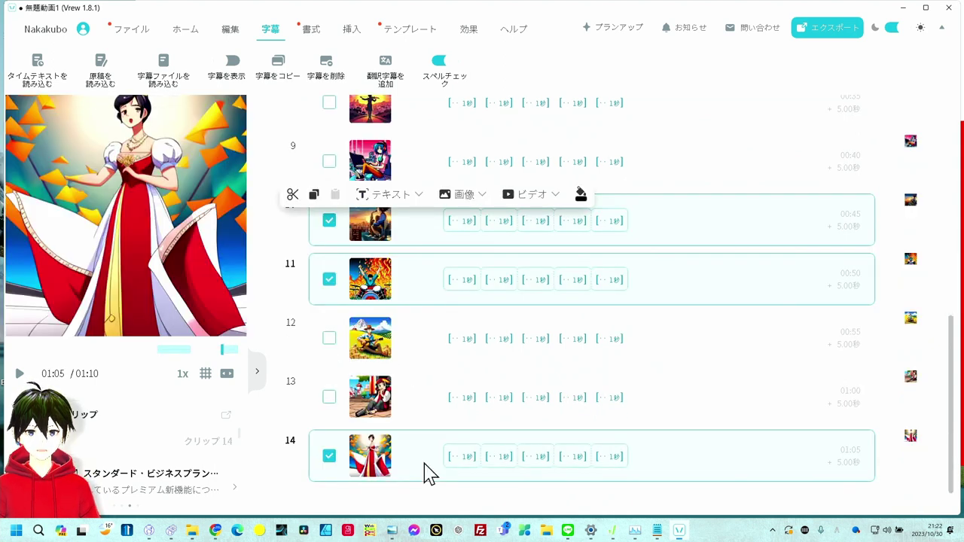
{"action": "key", "text": "Delete"}
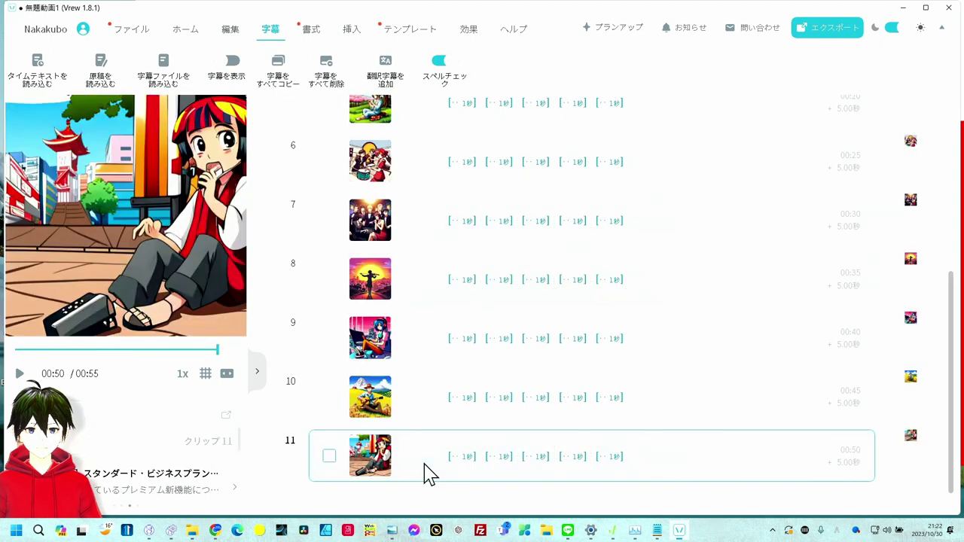
- Delete the duplicate guitarist clip 2, keeping clip 1, leaving ten clips totalling 00:50
{"action": "scroll", "coordinate": [348, 177], "scroll_direction": "up", "scroll_amount": 5}
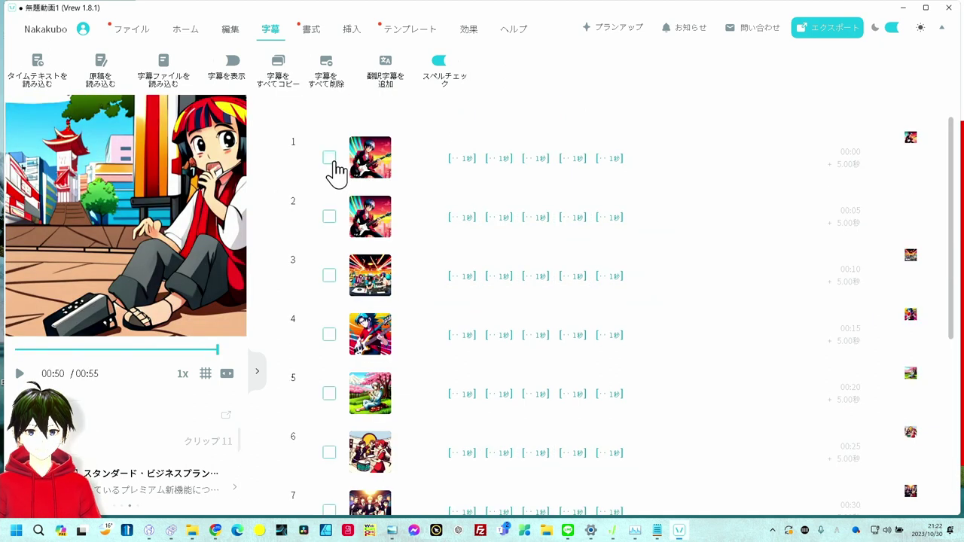
{"action": "left_click", "coordinate": [332, 166]}
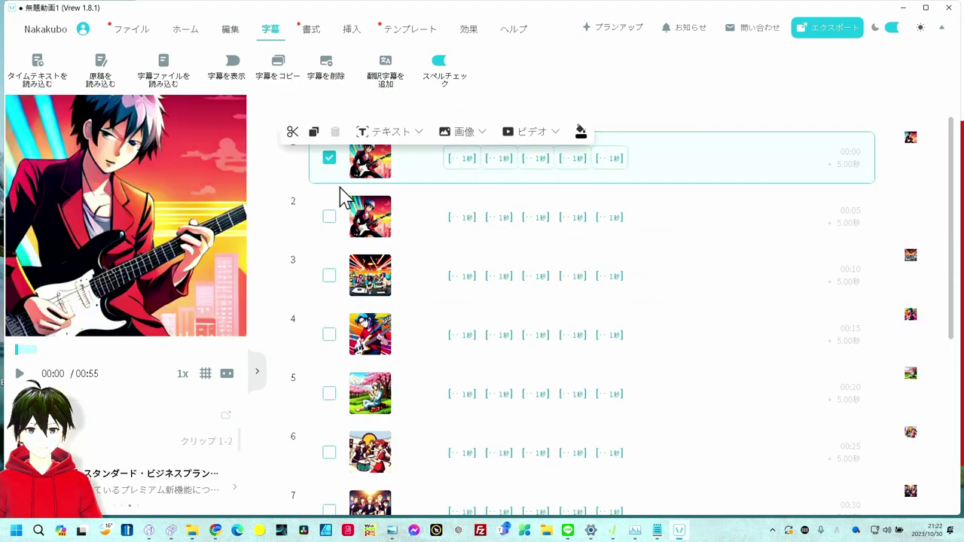
{"action": "left_click", "coordinate": [342, 217]}
{"action": "left_click", "coordinate": [339, 176]}
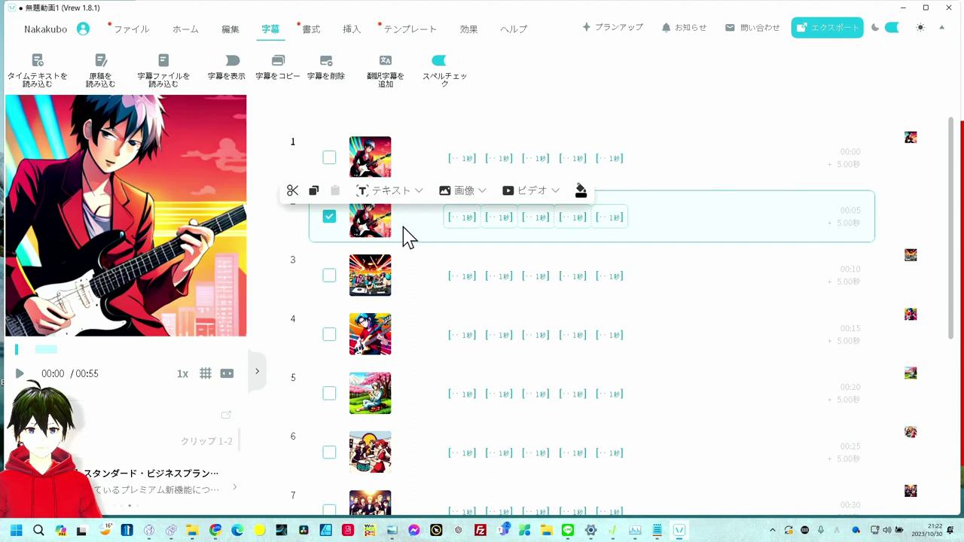
{"action": "key", "text": "Delete"}
{"action": "scroll", "coordinate": [399, 301], "scroll_direction": "down", "scroll_amount": 3}
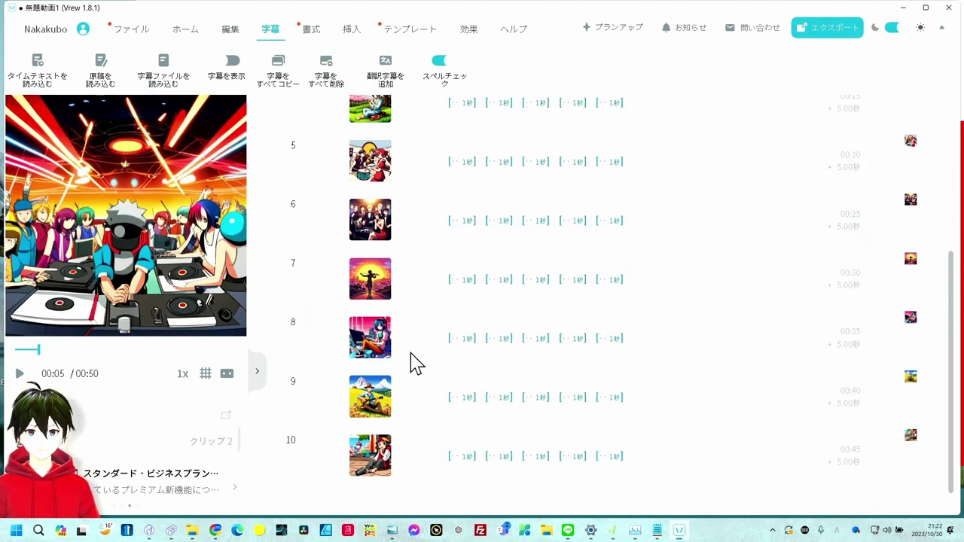
{"action": "scroll", "coordinate": [534, 334], "scroll_direction": "up", "scroll_amount": 3}
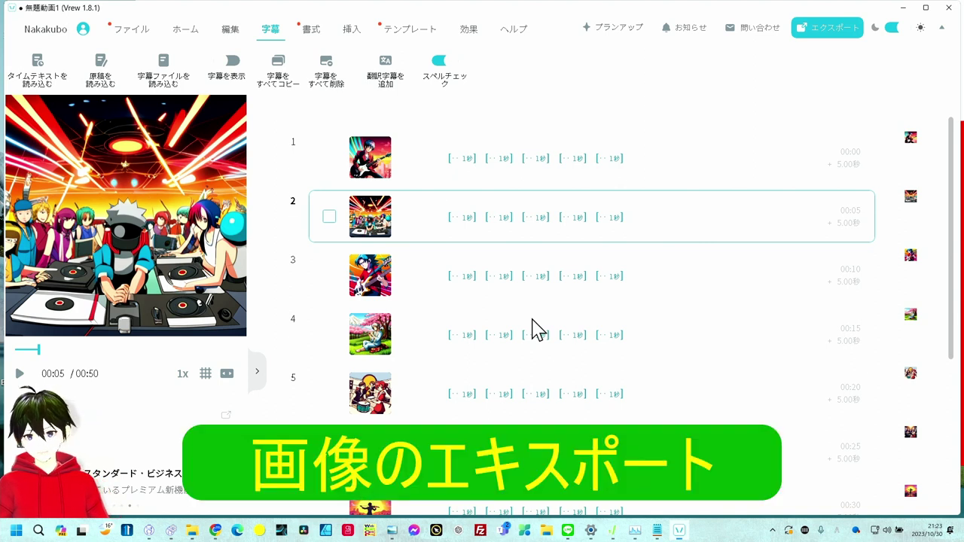
- Open the 画像ファイル export dialog via File > 他の形式でエクスポート, set to all clips as PNG
{"action": "left_click", "coordinate": [633, 236]}
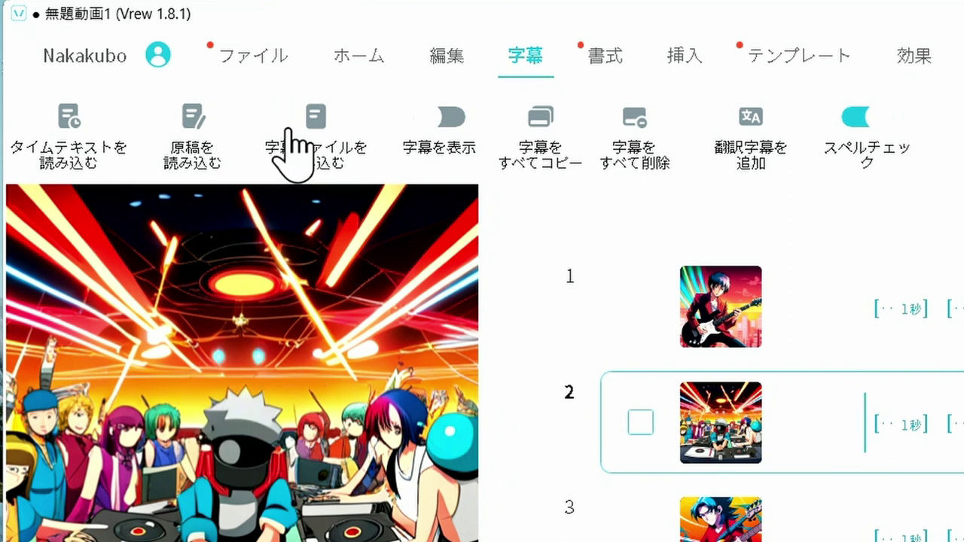
{"action": "left_click", "coordinate": [223, 59]}
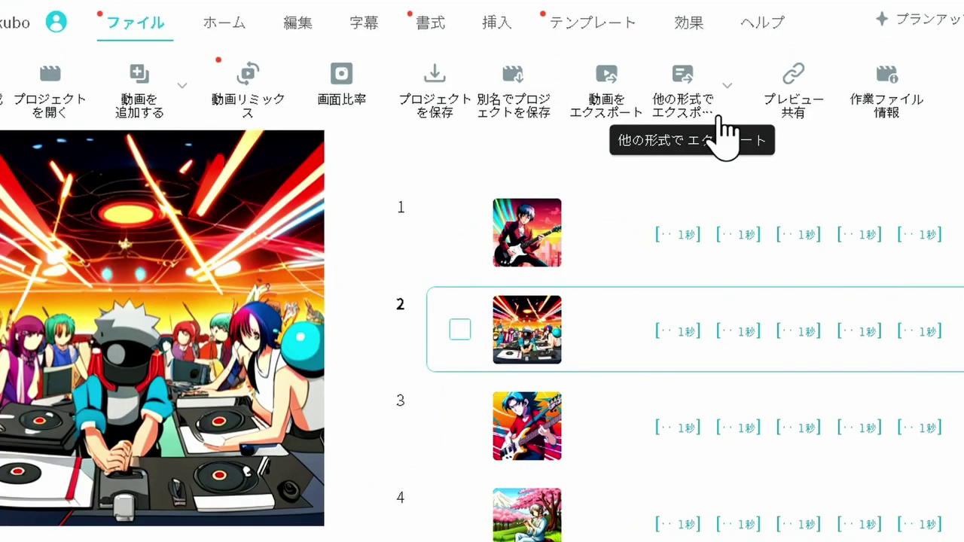
{"action": "left_click", "coordinate": [726, 93]}
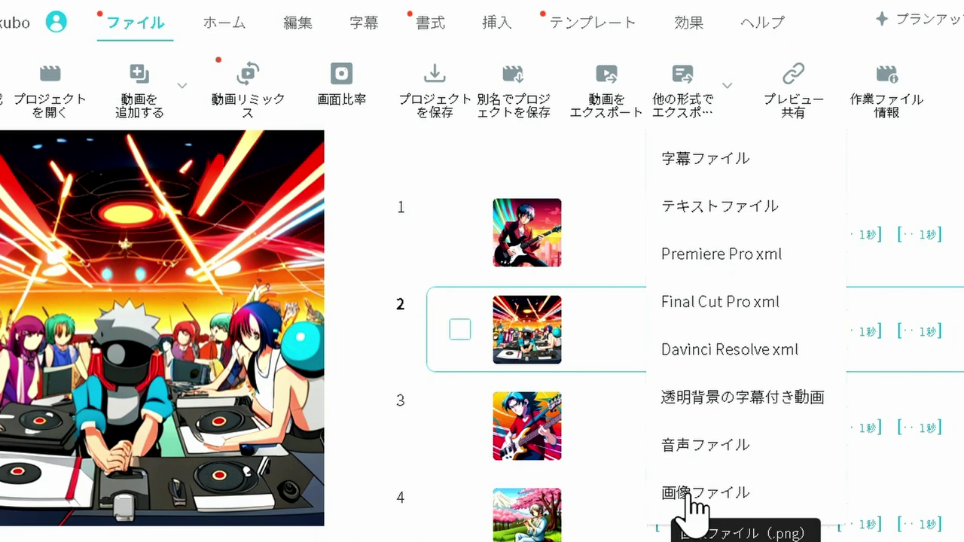
{"action": "left_click", "coordinate": [688, 496]}
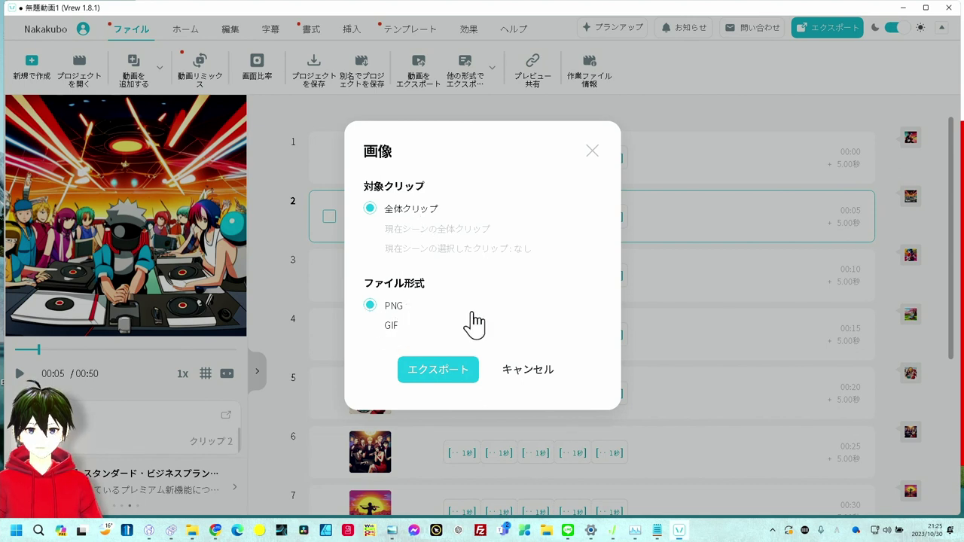
- Start the PNG export and browse the folder picker to the Desktop
{"action": "left_click", "coordinate": [438, 373]}
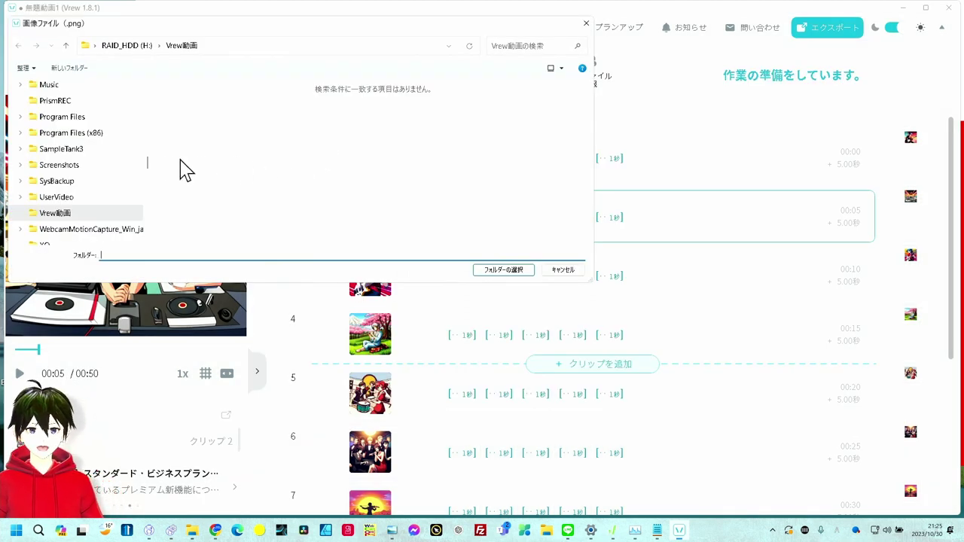
{"action": "left_click_drag", "start_coordinate": [149, 166], "coordinate": [155, 83]}
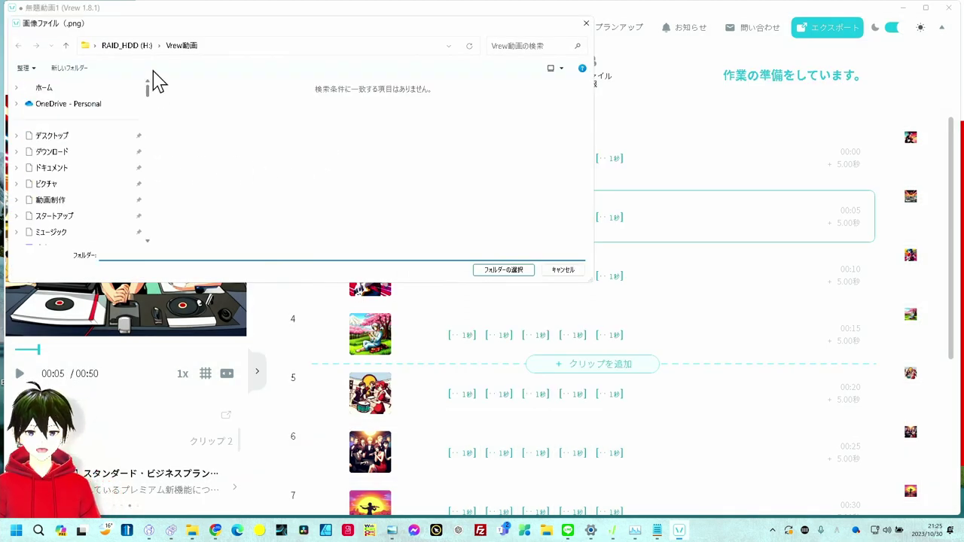
{"action": "left_click", "coordinate": [78, 148]}
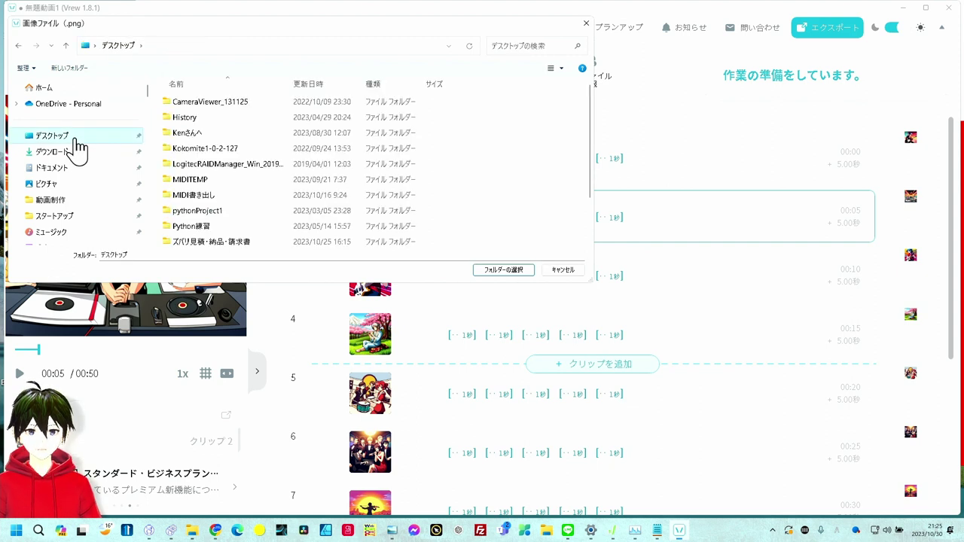
- Create a new Desktop folder named 画像 and select it as the export destination
{"action": "left_click", "coordinate": [66, 75]}
{"action": "type", "text": "gazou"}
{"action": "key", "text": "space"}
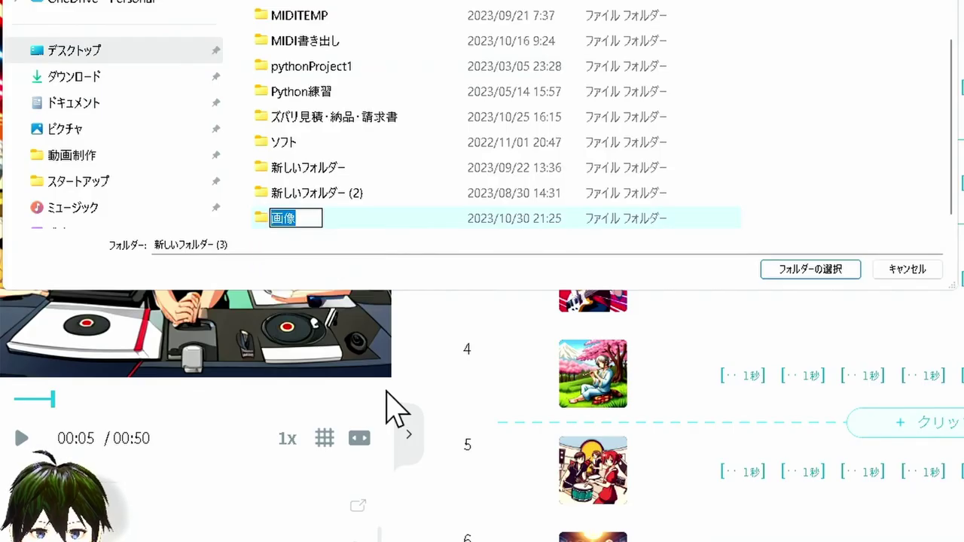
{"action": "key", "text": "Return"}
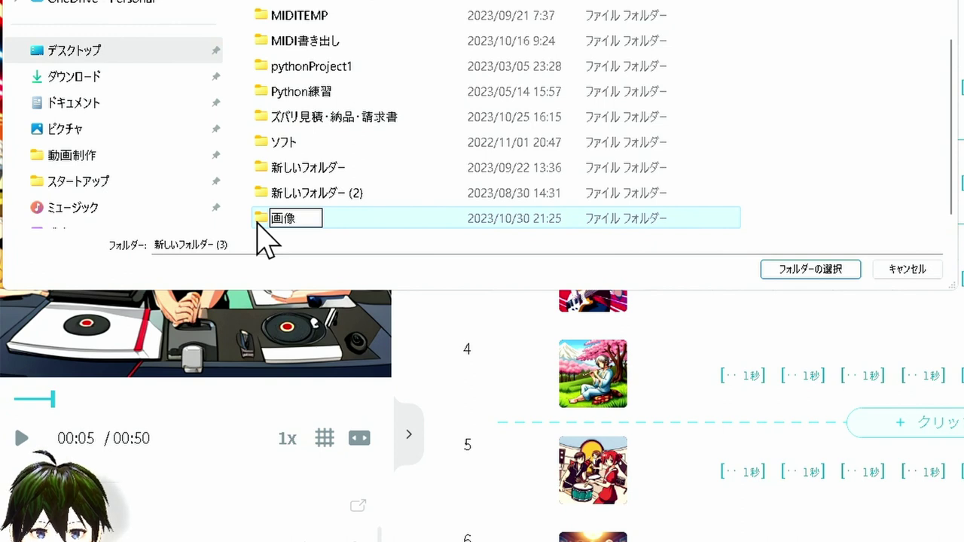
{"action": "key", "text": "Return"}
{"action": "double_click", "coordinate": [260, 218]}
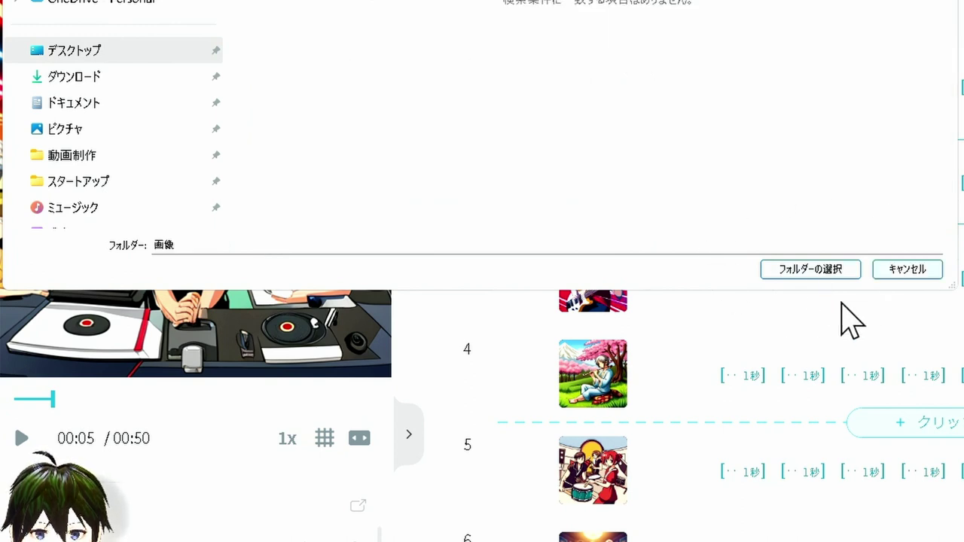
{"action": "left_click", "coordinate": [812, 271]}
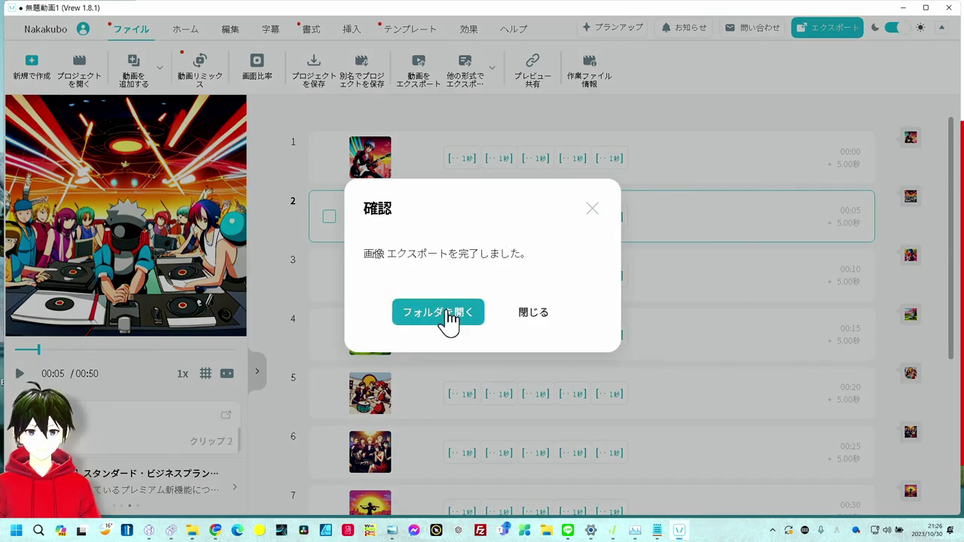
- Open the exported images folder in Explorer and view it as 特大アイコン thumbnails
{"action": "left_click", "coordinate": [450, 319]}
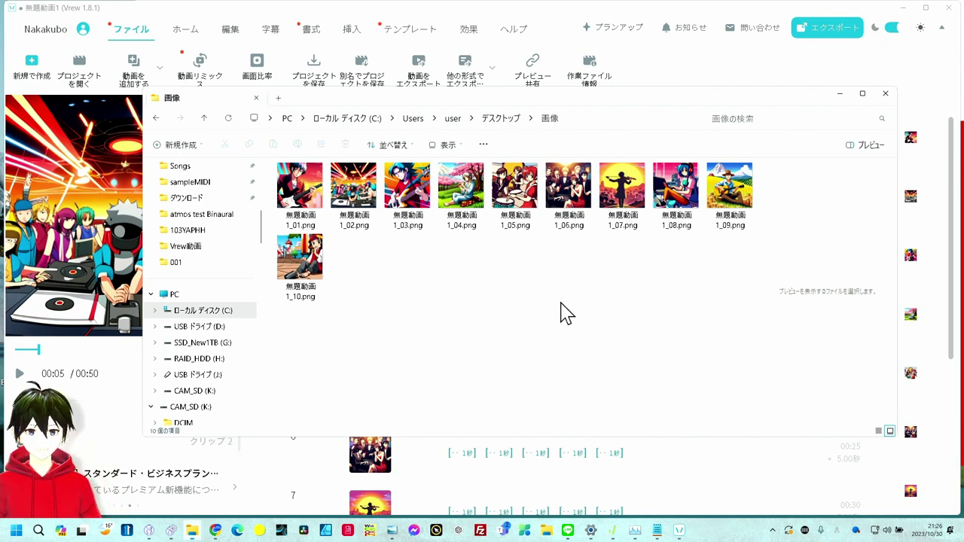
{"action": "left_click", "coordinate": [461, 147]}
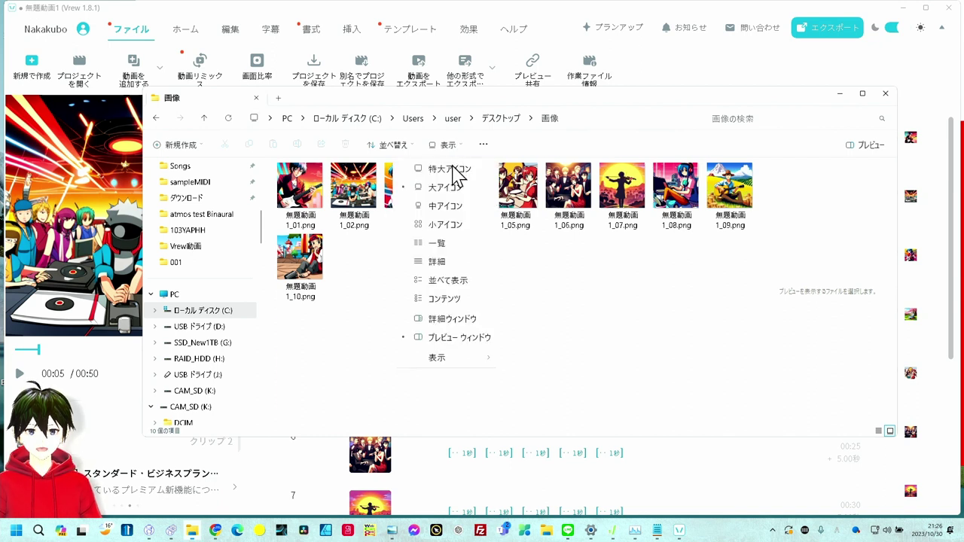
{"action": "left_click", "coordinate": [454, 171]}
{"action": "scroll", "coordinate": [497, 309], "scroll_direction": "up", "scroll_amount": 5}
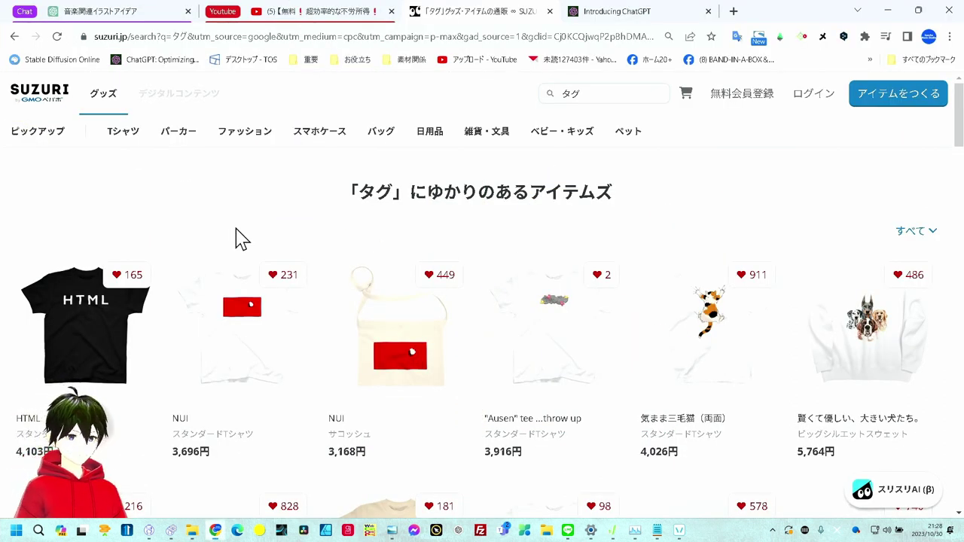
- Scroll down through SUZURI's タグ search results grid and back up to the top
{"action": "scroll", "coordinate": [241, 239], "scroll_direction": "down", "scroll_amount": 2}
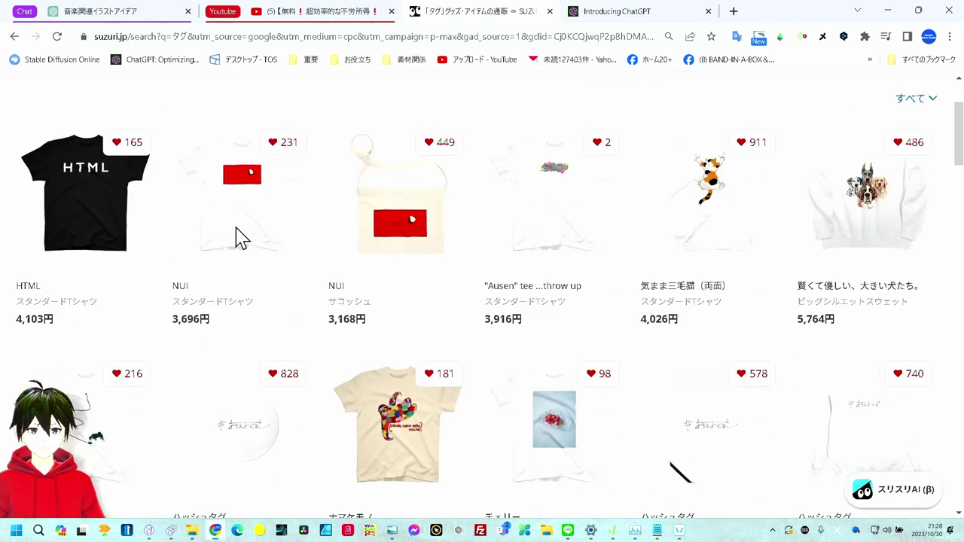
{"action": "scroll", "coordinate": [240, 237], "scroll_direction": "down", "scroll_amount": 3}
{"action": "scroll", "coordinate": [238, 238], "scroll_direction": "down", "scroll_amount": 1}
{"action": "scroll", "coordinate": [237, 236], "scroll_direction": "down", "scroll_amount": 3}
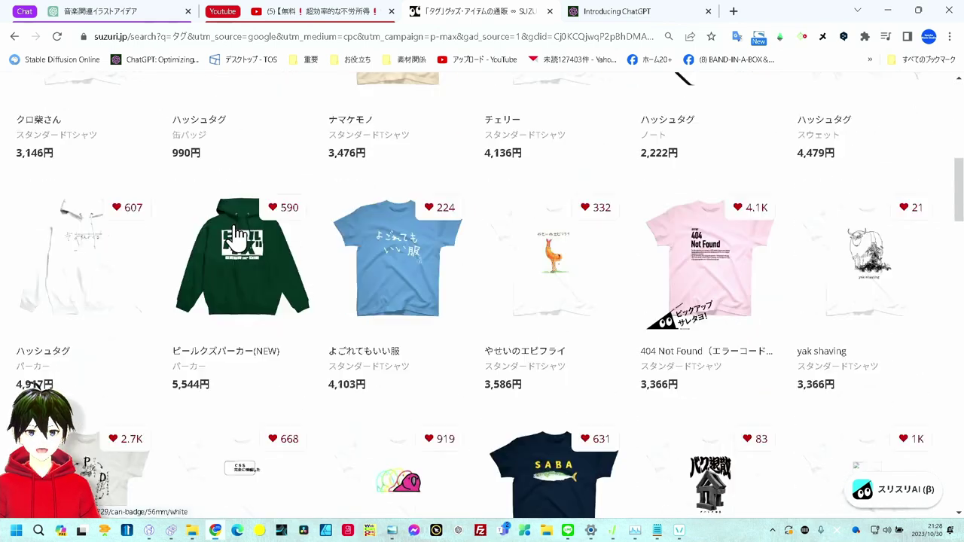
{"action": "scroll", "coordinate": [233, 235], "scroll_direction": "down", "scroll_amount": 2}
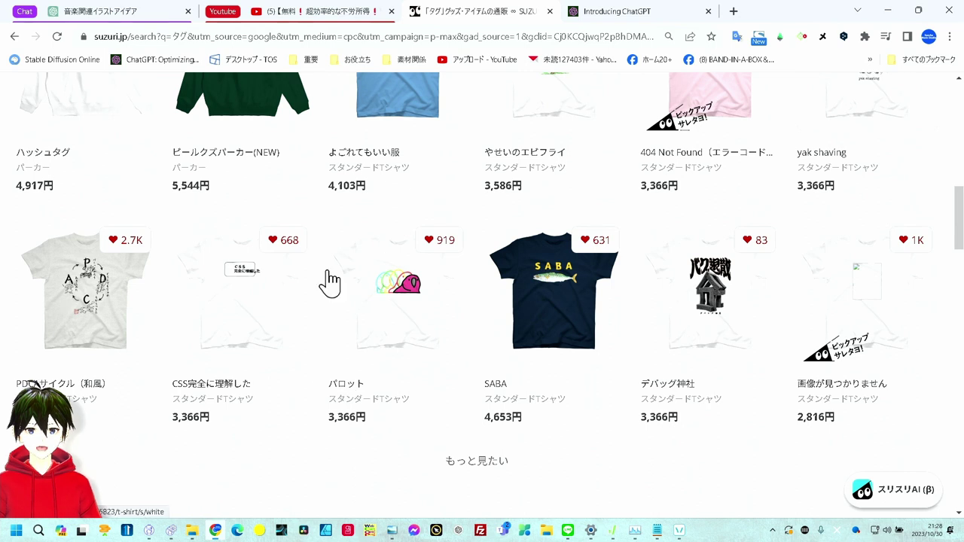
{"action": "scroll", "coordinate": [250, 287], "scroll_direction": "down", "scroll_amount": 3}
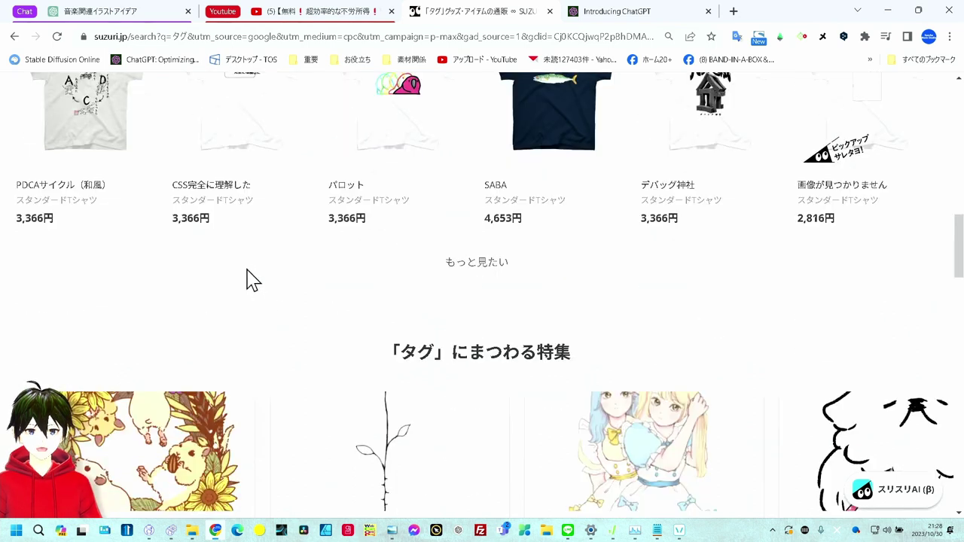
{"action": "scroll", "coordinate": [248, 279], "scroll_direction": "up", "scroll_amount": 3}
{"action": "scroll", "coordinate": [234, 248], "scroll_direction": "up", "scroll_amount": 6}
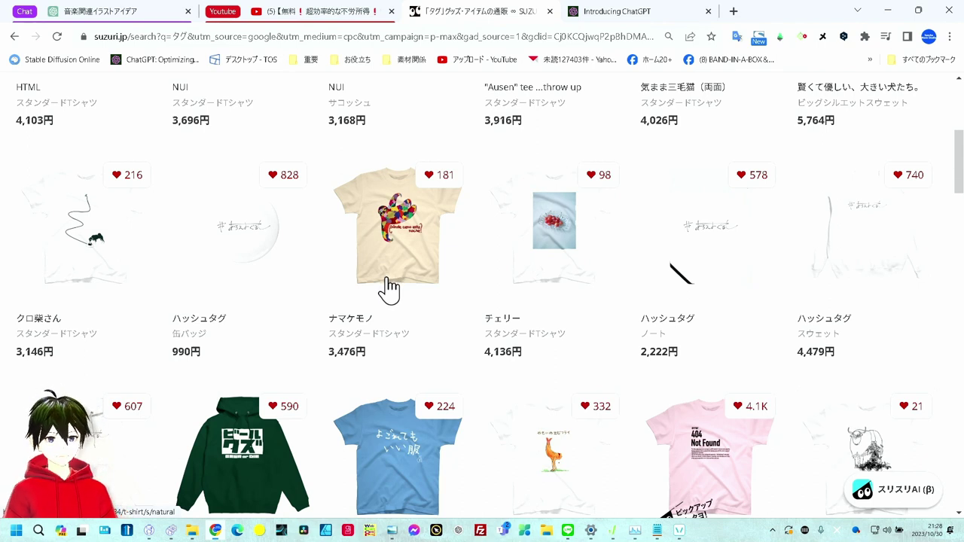
{"action": "scroll", "coordinate": [389, 286], "scroll_direction": "up", "scroll_amount": 5}
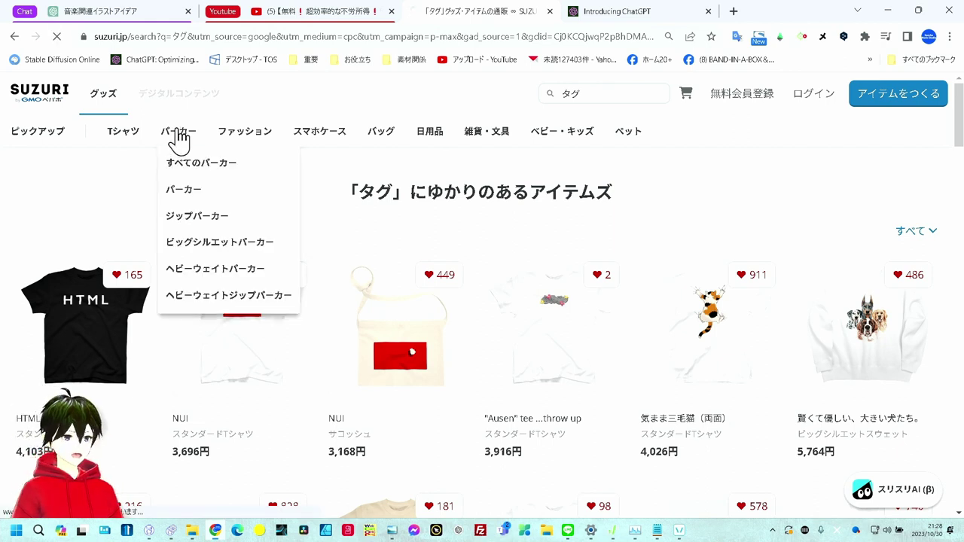
- Browse the パーカー, スマホケース and ペット category pages, scrolling through the pets page
{"action": "left_click", "coordinate": [180, 137]}
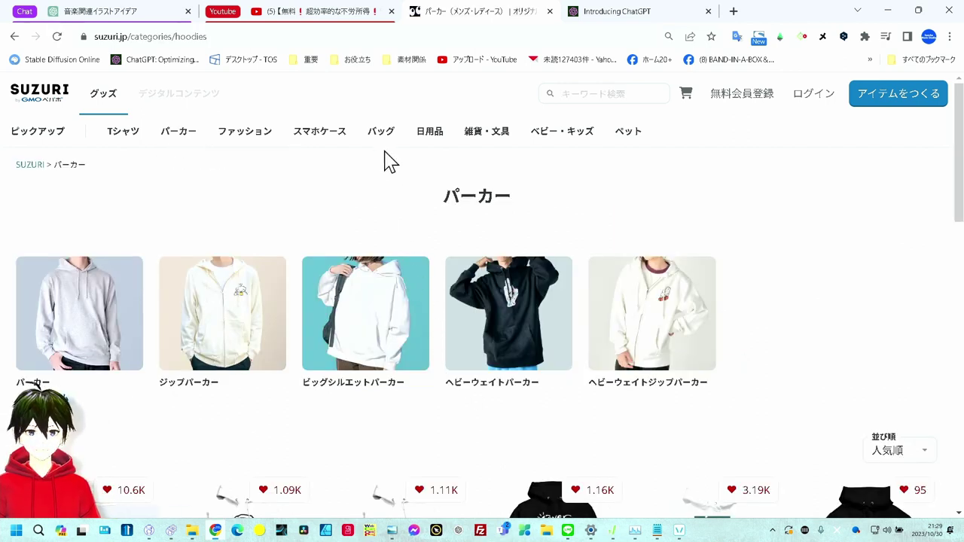
{"action": "left_click", "coordinate": [344, 141]}
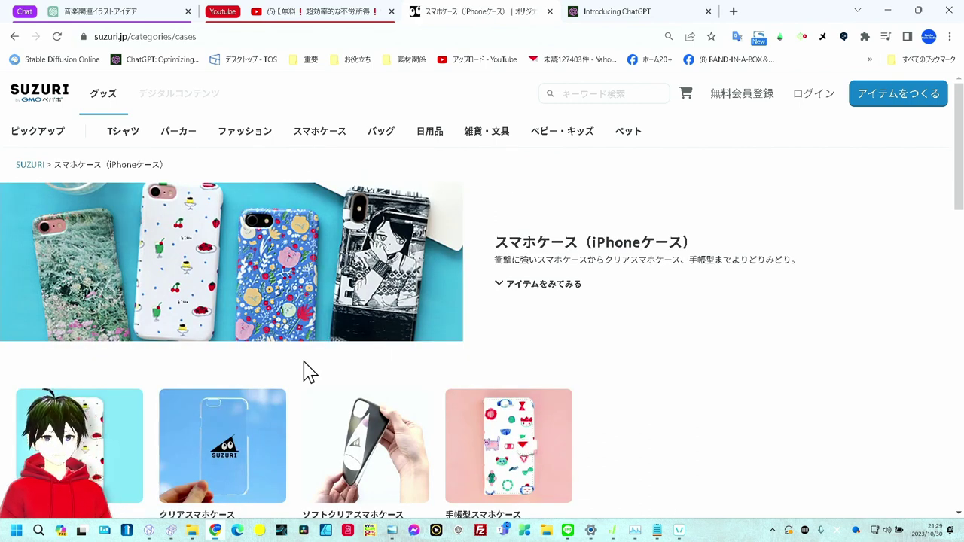
{"action": "left_click", "coordinate": [628, 139]}
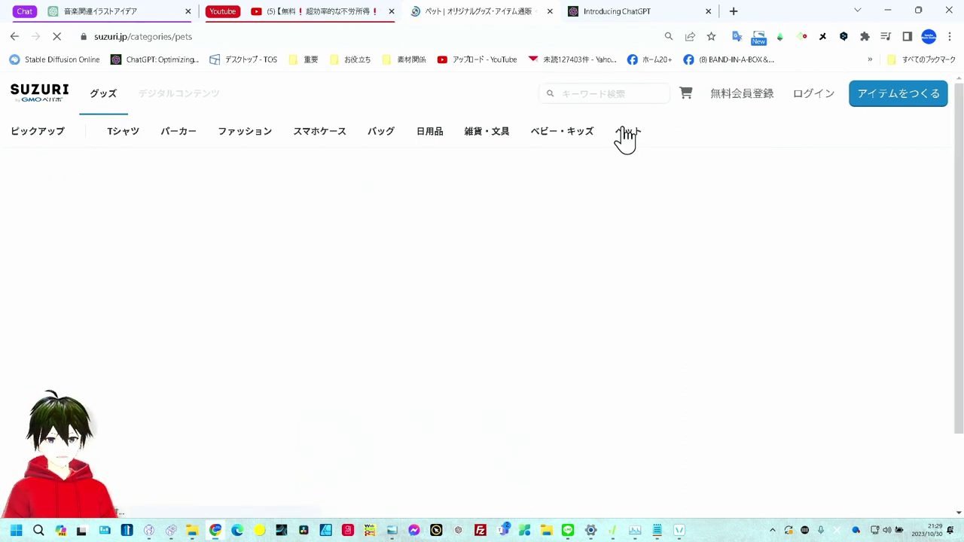
{"action": "scroll", "coordinate": [416, 407], "scroll_direction": "down", "scroll_amount": 10}
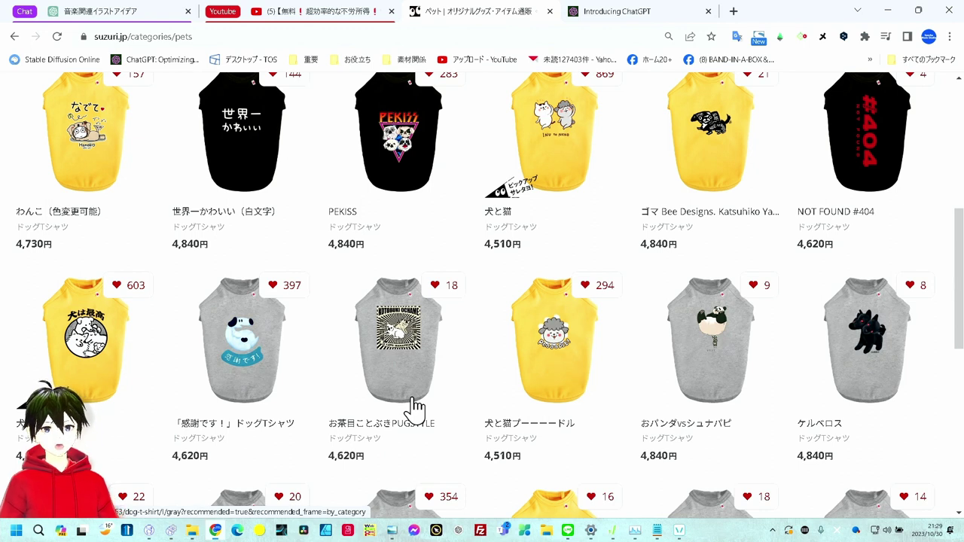
{"action": "scroll", "coordinate": [417, 408], "scroll_direction": "up", "scroll_amount": 5}
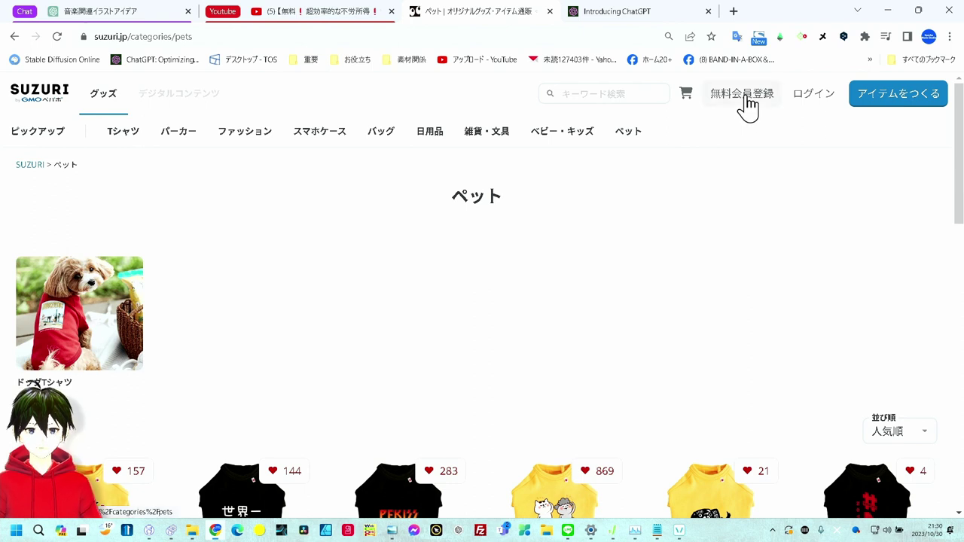
- Open SUZURI's free sign-up form and enter the desired account name
{"action": "left_click", "coordinate": [747, 100]}
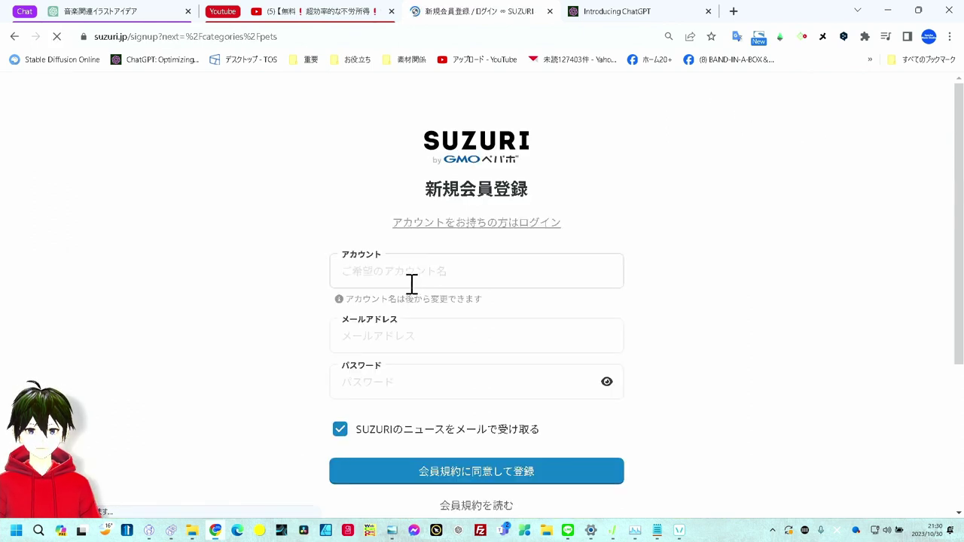
{"action": "left_click", "coordinate": [412, 275]}
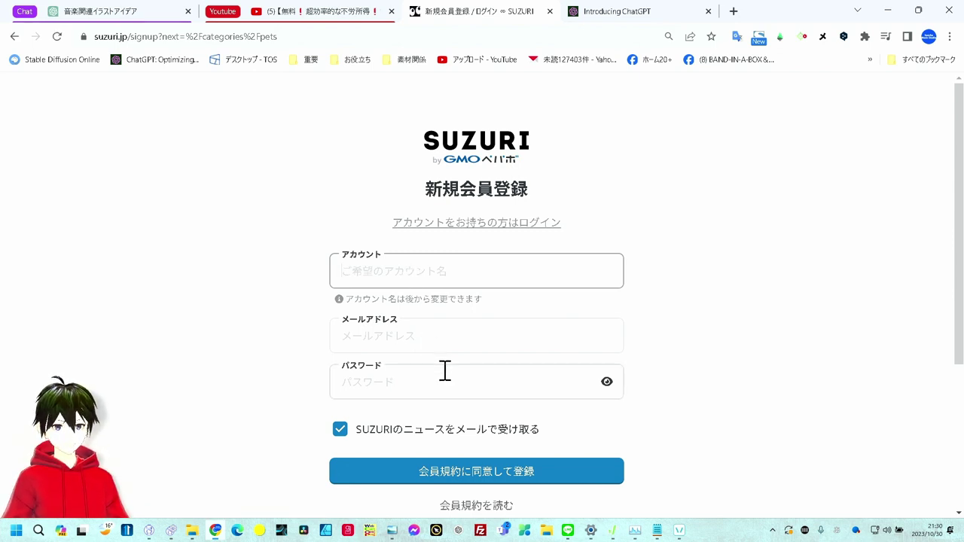
{"action": "type", "text": "AI-"}
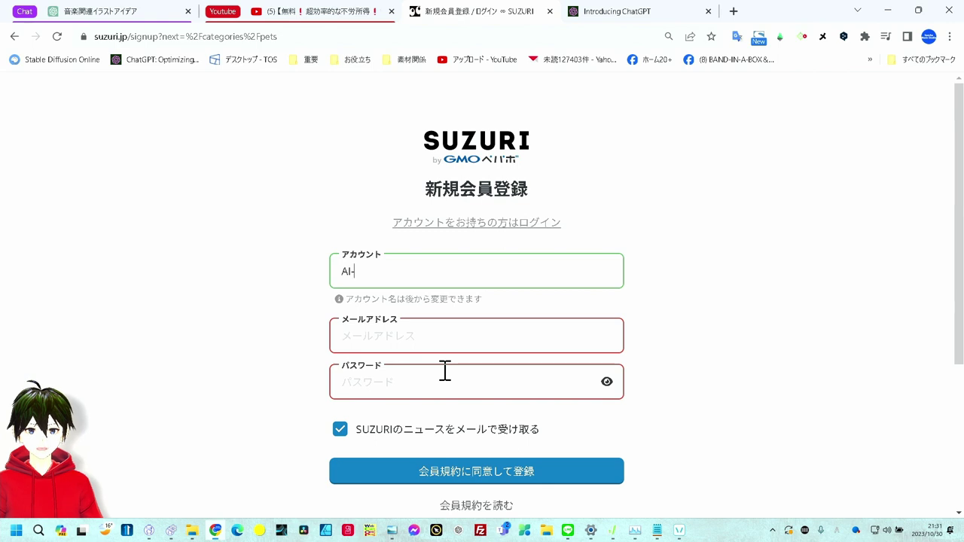
{"action": "type", "text": "Bignner"}
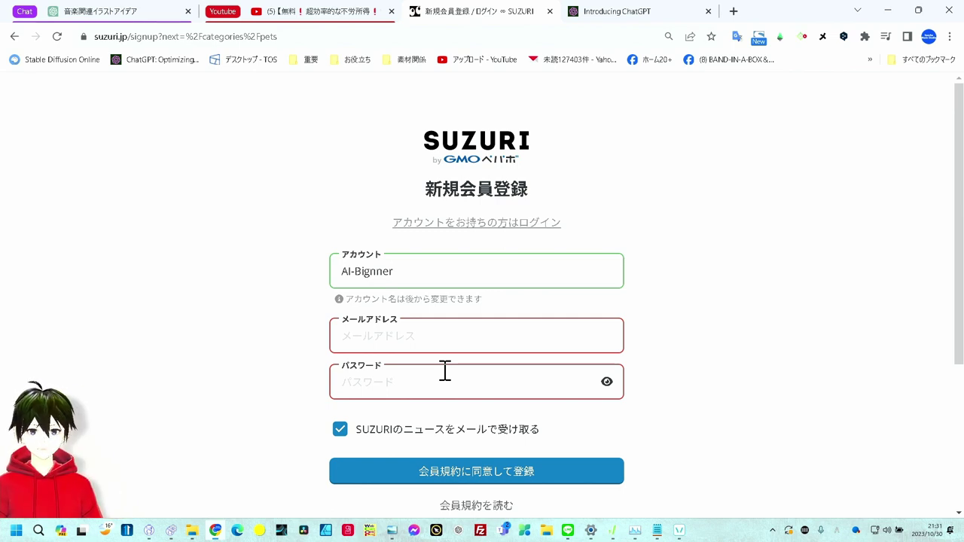
- Paste the e-mail address, enter a password, and register by agreeing to the 会員規約
{"action": "left_click", "coordinate": [412, 336]}
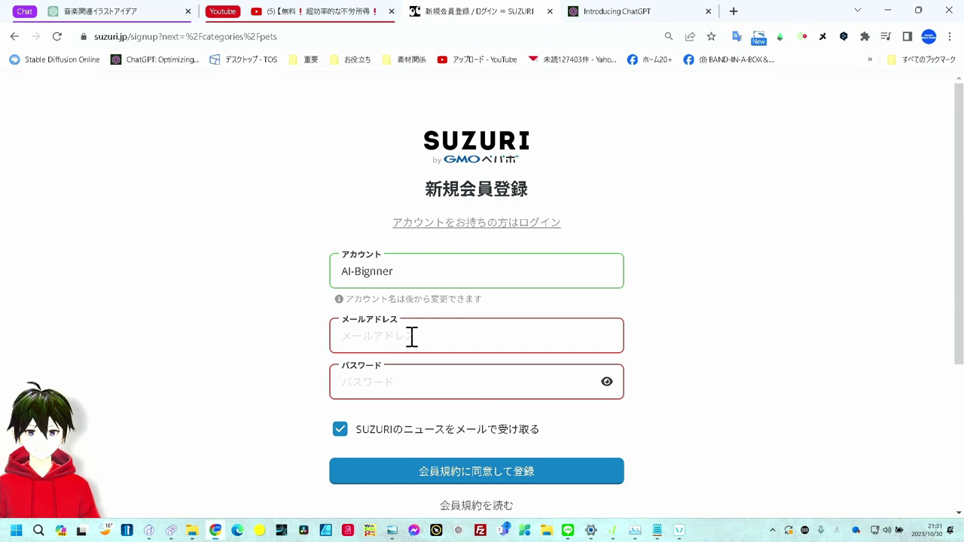
{"action": "key", "text": "ctrl+v"}
{"action": "left_click", "coordinate": [400, 383]}
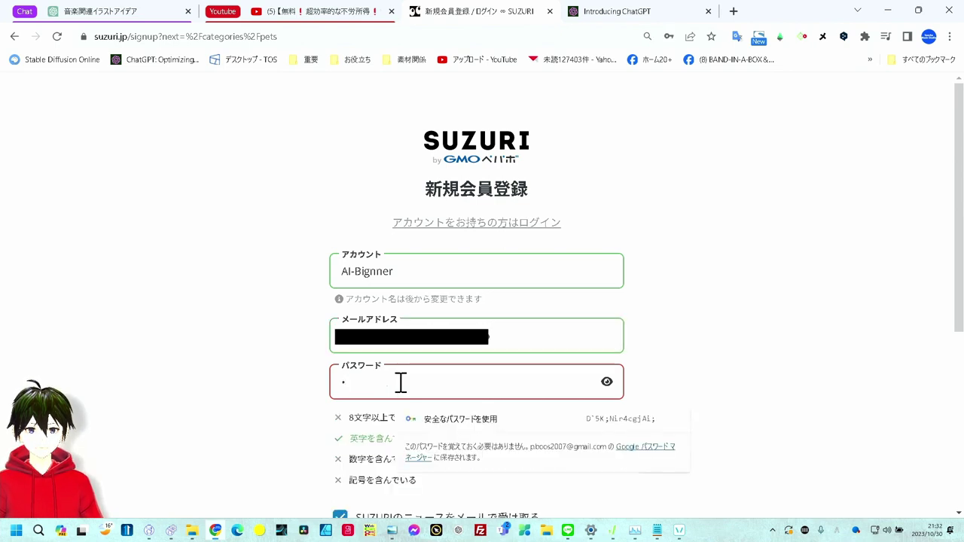
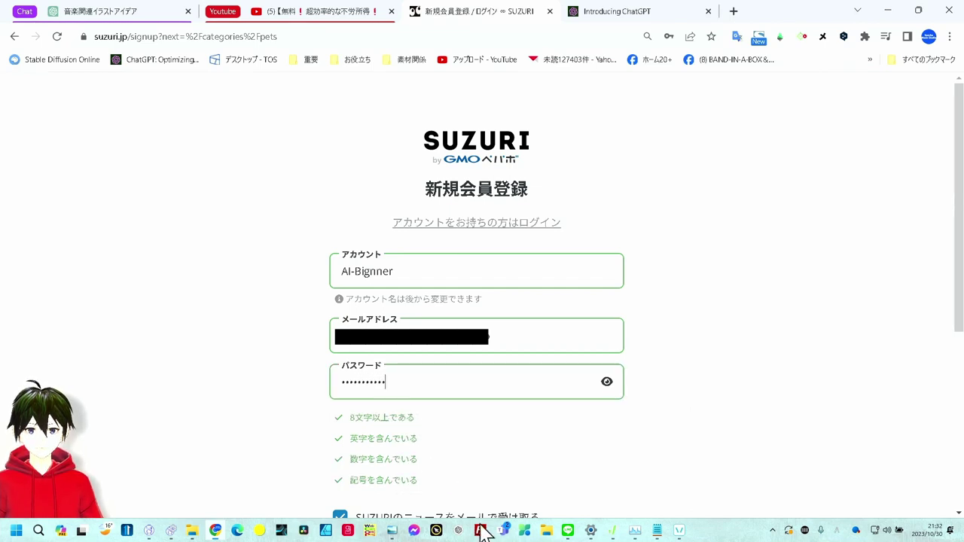
{"action": "scroll", "coordinate": [491, 476], "scroll_direction": "down", "scroll_amount": 2}
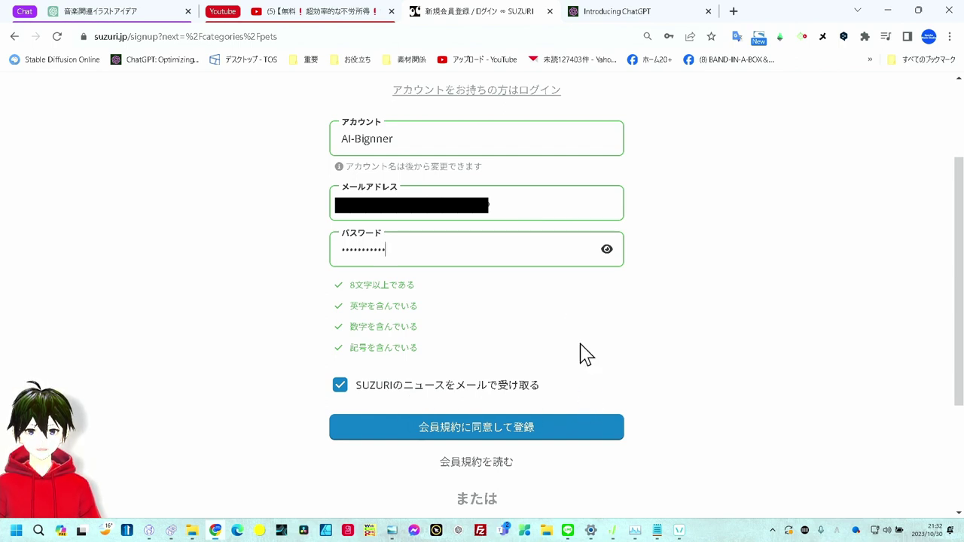
{"action": "scroll", "coordinate": [572, 302], "scroll_direction": "down", "scroll_amount": 1}
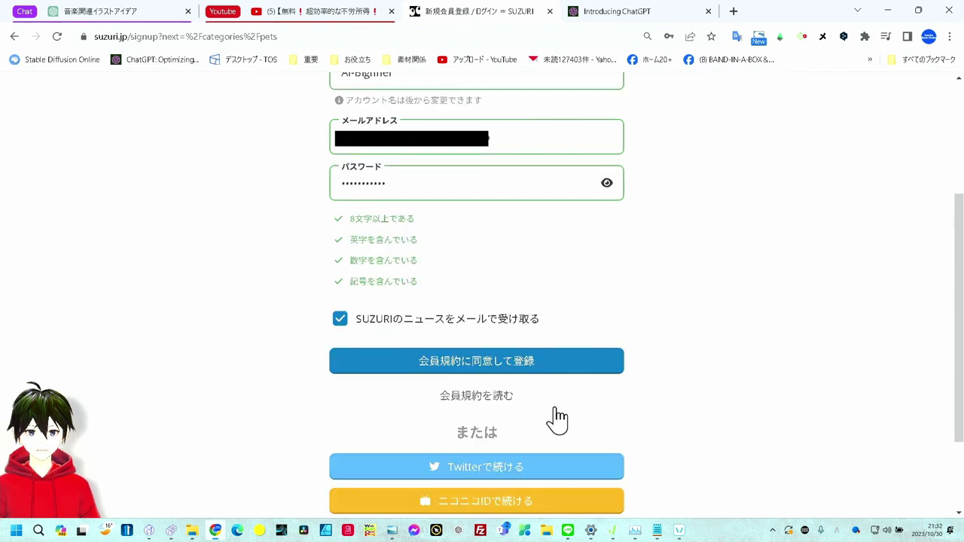
{"action": "left_click", "coordinate": [507, 368]}
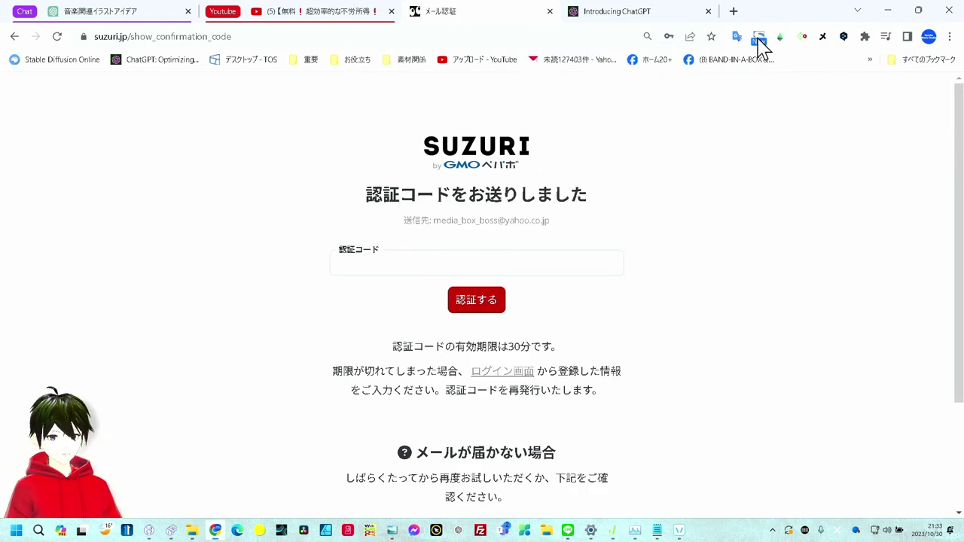
- Open SUZURI's verification e-mail in Yahoo! Mail, then paste the code into 認証コード and submit
{"action": "left_click", "coordinate": [734, 11]}
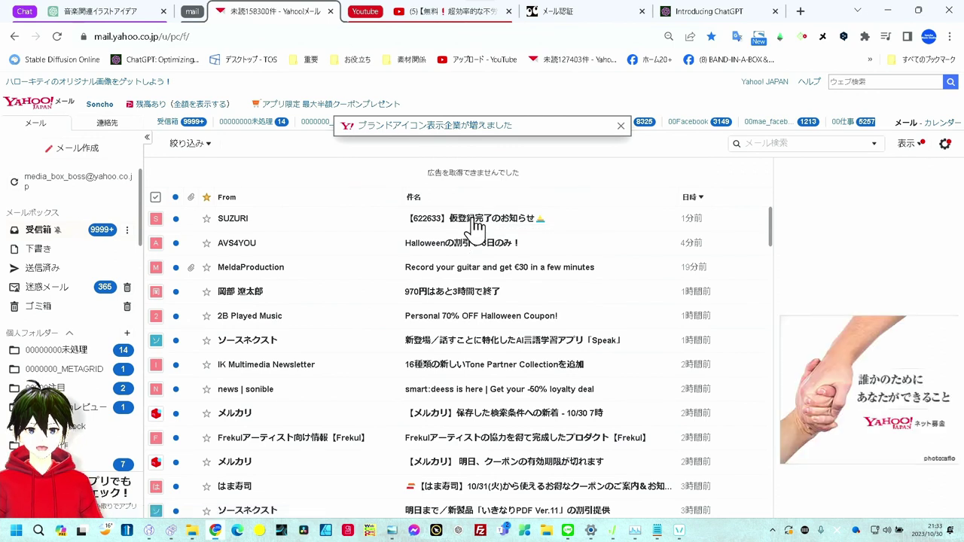
{"action": "left_click", "coordinate": [475, 226]}
{"action": "scroll", "coordinate": [448, 267], "scroll_direction": "down", "scroll_amount": 3}
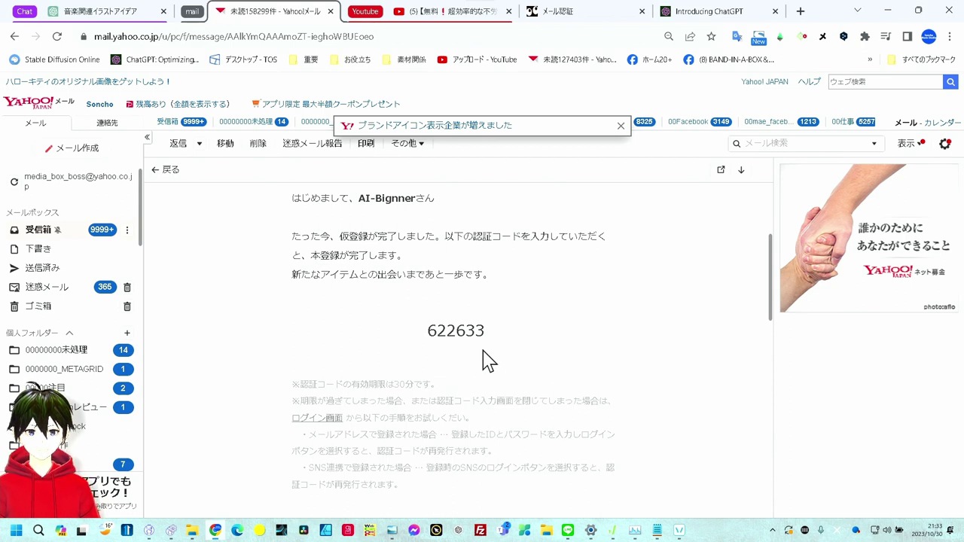
{"action": "scroll", "coordinate": [488, 362], "scroll_direction": "down", "scroll_amount": 3}
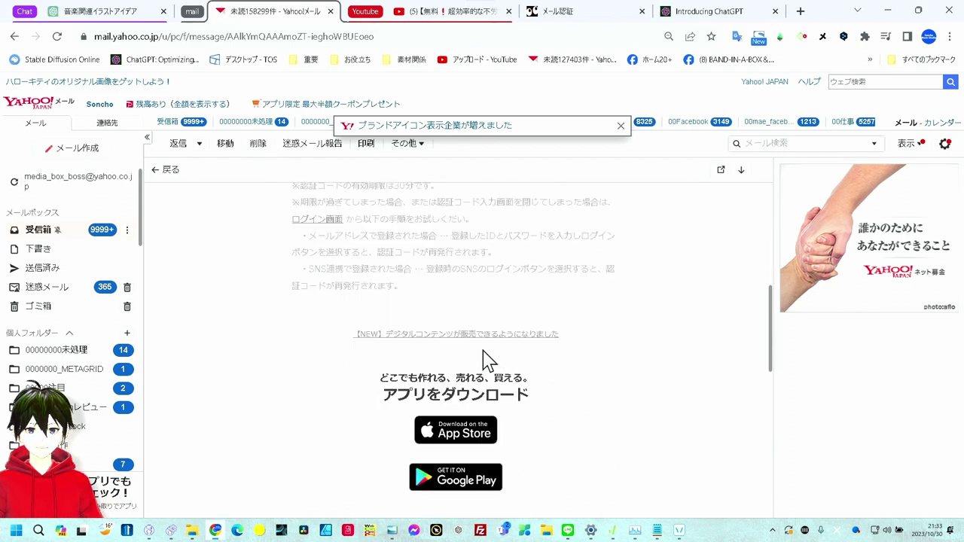
{"action": "key", "text": "ctrl+4"}
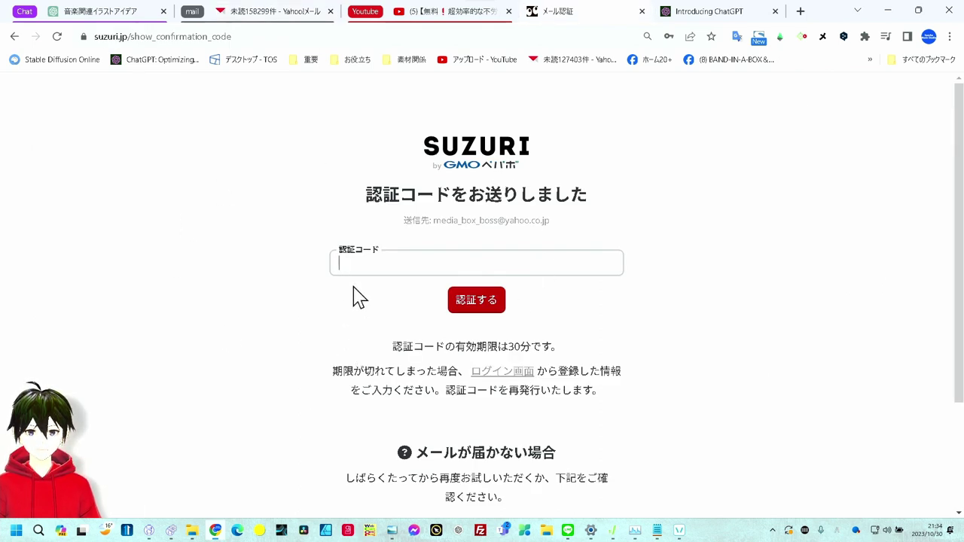
{"action": "key", "text": "ctrl+v"}
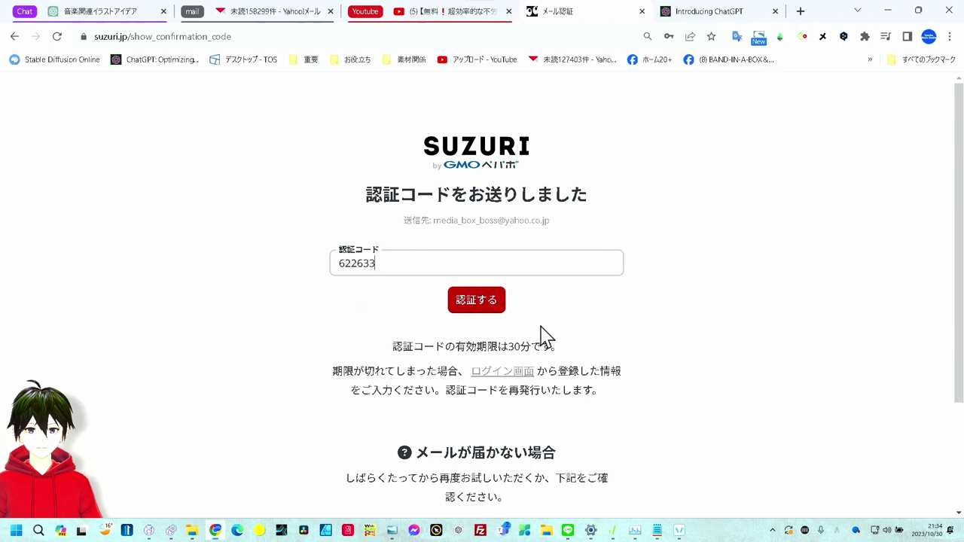
{"action": "left_click", "coordinate": [490, 304]}
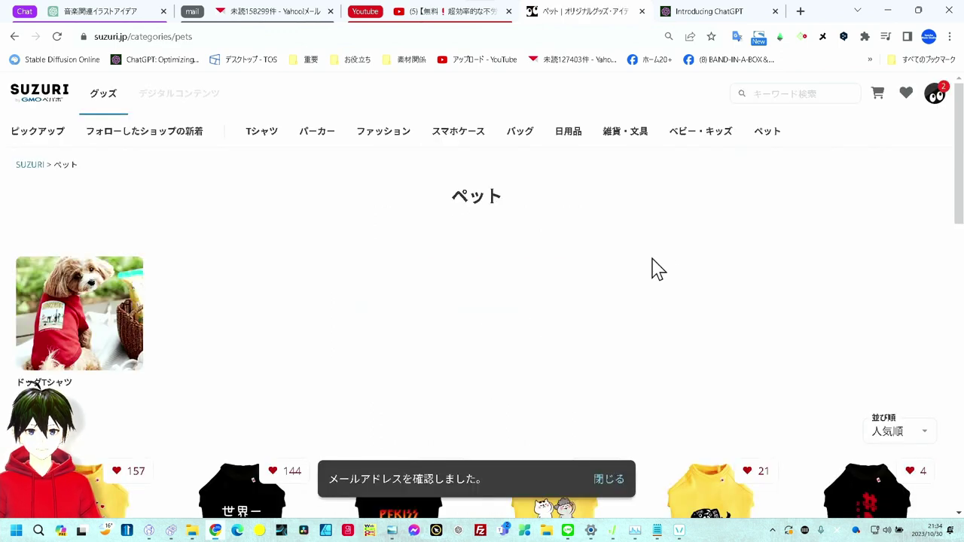
- Open アイテム作成 > グッズ from the account menu and bring up the 画像 Explorer window
{"action": "left_click", "coordinate": [935, 96]}
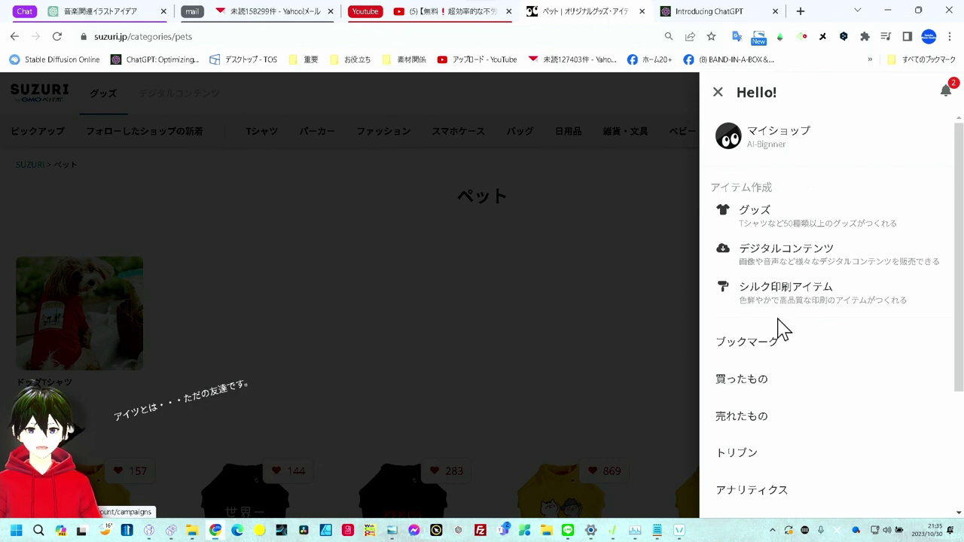
{"action": "left_click", "coordinate": [785, 219]}
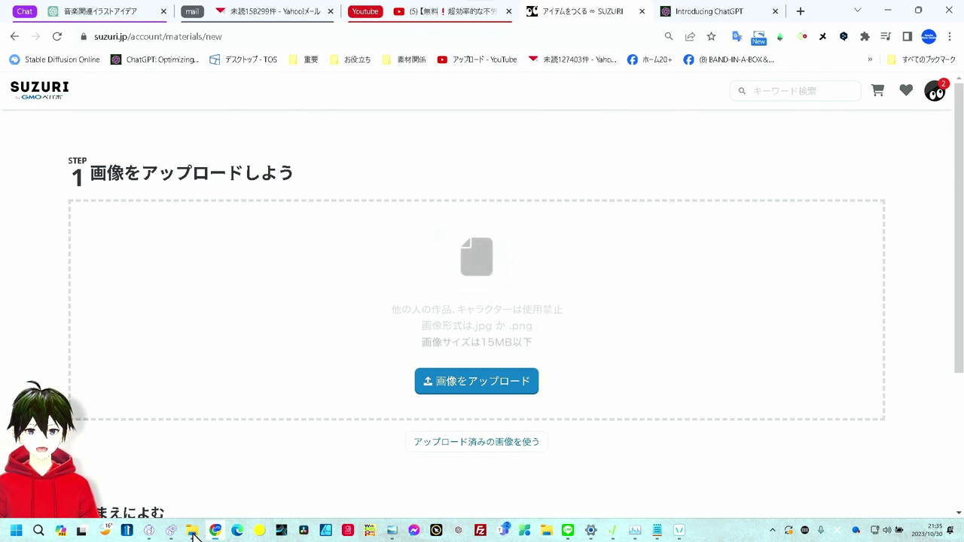
{"action": "mouse_move", "coordinate": [194, 535]}
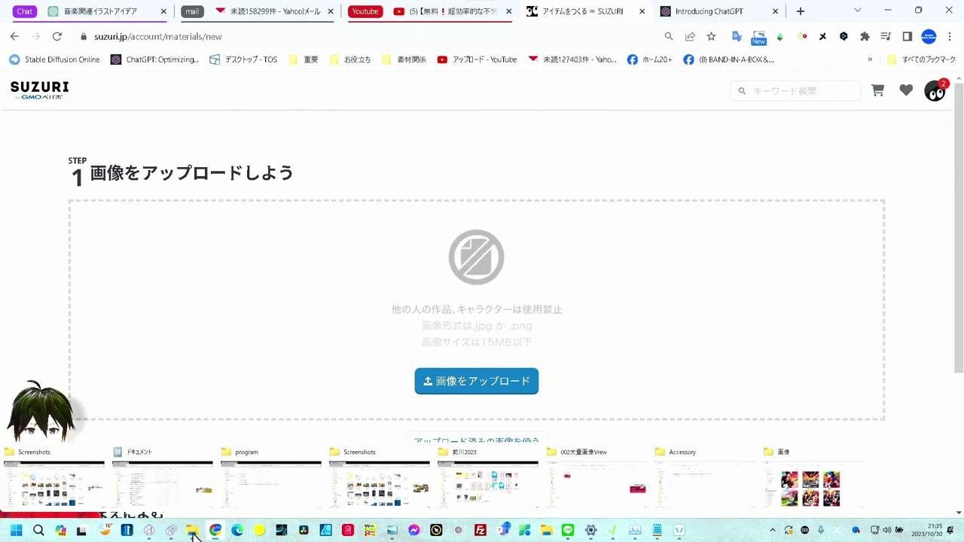
{"action": "left_click", "coordinate": [760, 506]}
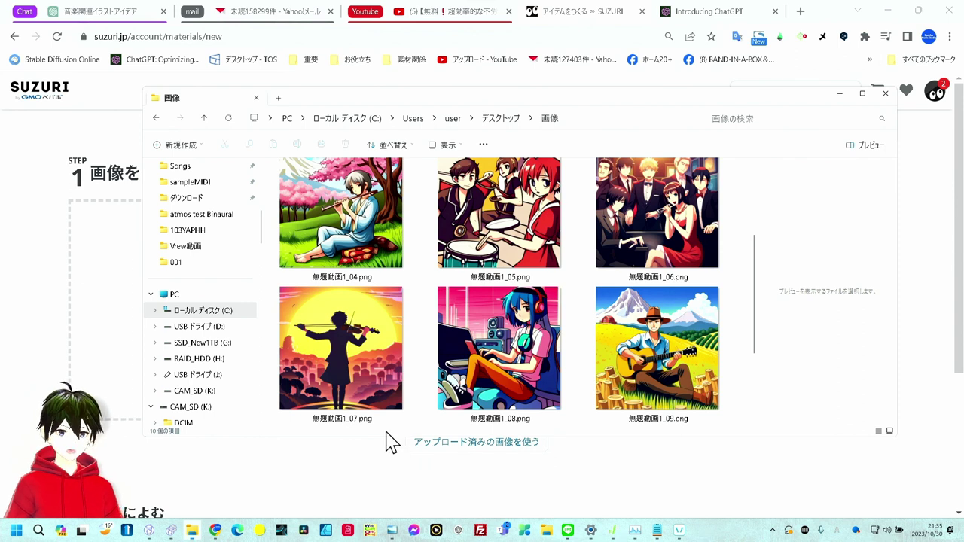
- Drag 無題動画1_07.png from the 画像 folder onto SUZURI's 画像をアップロード area
{"action": "left_click", "coordinate": [347, 384]}
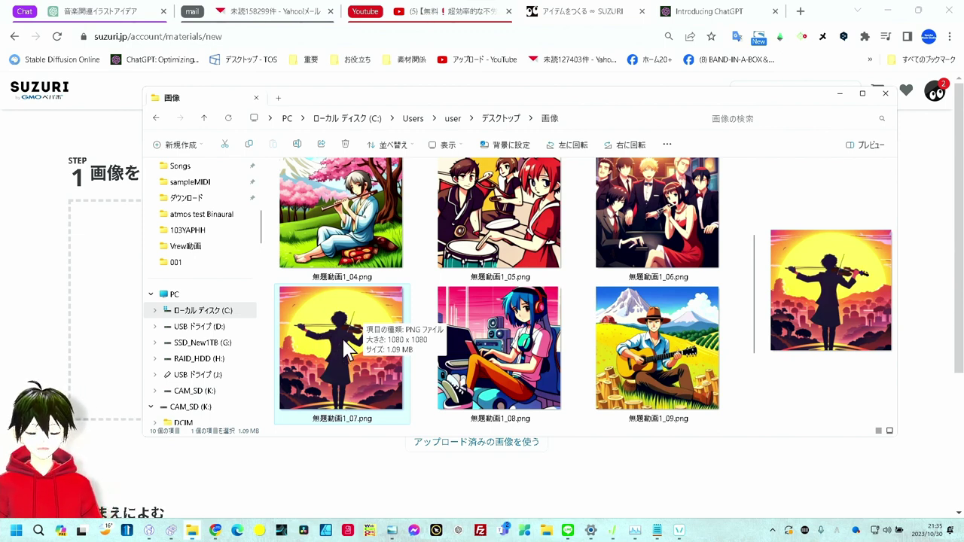
{"action": "left_click_drag", "start_coordinate": [348, 350], "coordinate": [264, 339]}
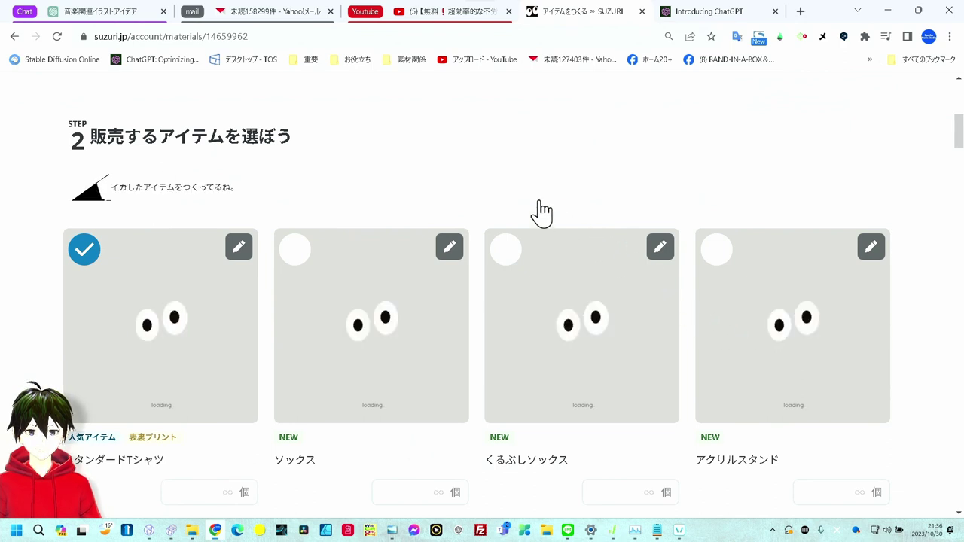
- Review the violinist product mockups and add the tote bag to the items to sell
{"action": "scroll", "coordinate": [497, 243], "scroll_direction": "down", "scroll_amount": 2}
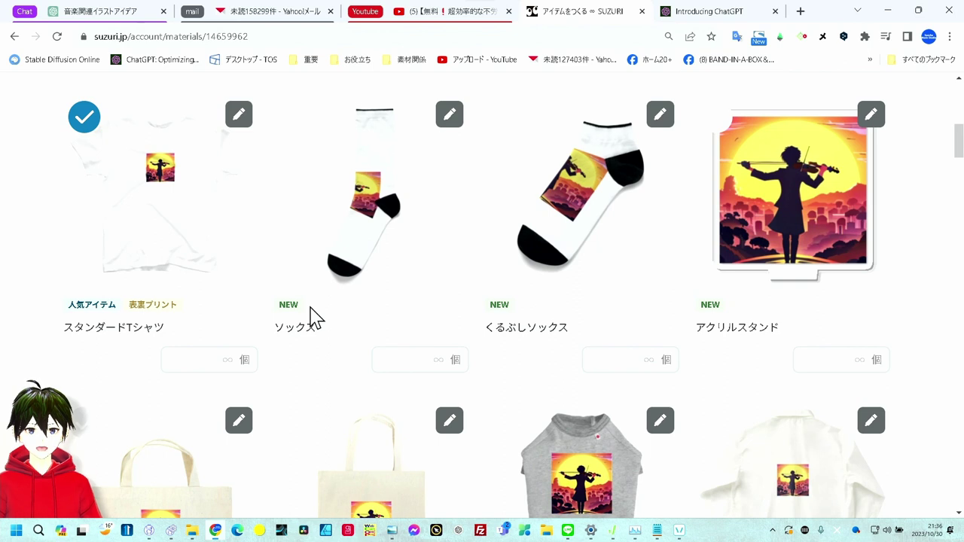
{"action": "scroll", "coordinate": [183, 349], "scroll_direction": "down", "scroll_amount": 5}
{"action": "scroll", "coordinate": [183, 352], "scroll_direction": "up", "scroll_amount": 3}
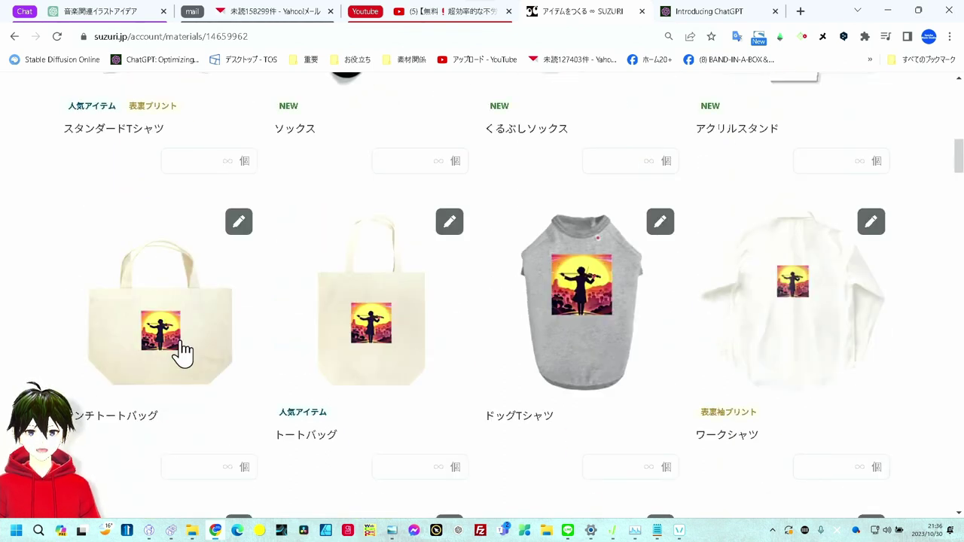
{"action": "scroll", "coordinate": [183, 352], "scroll_direction": "down", "scroll_amount": 1}
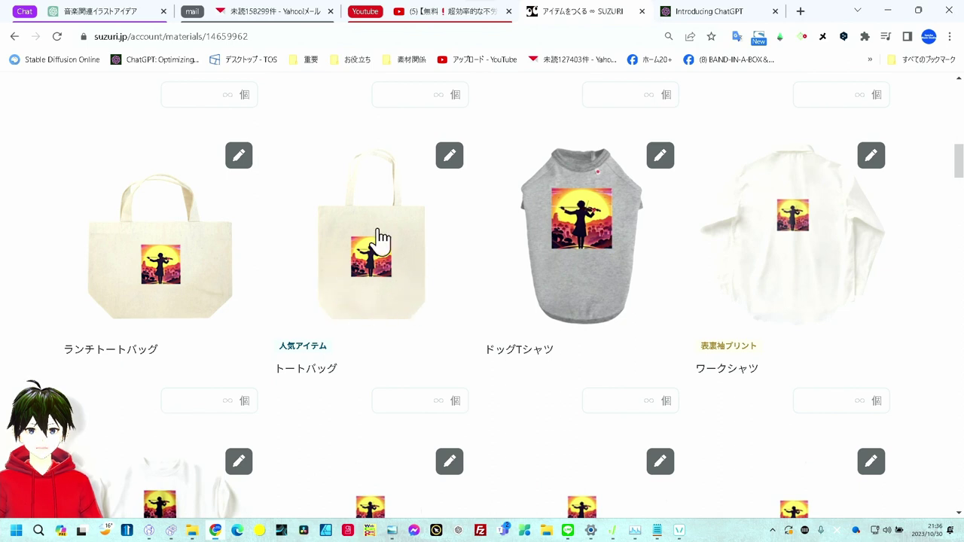
{"action": "scroll", "coordinate": [406, 281], "scroll_direction": "up", "scroll_amount": 1}
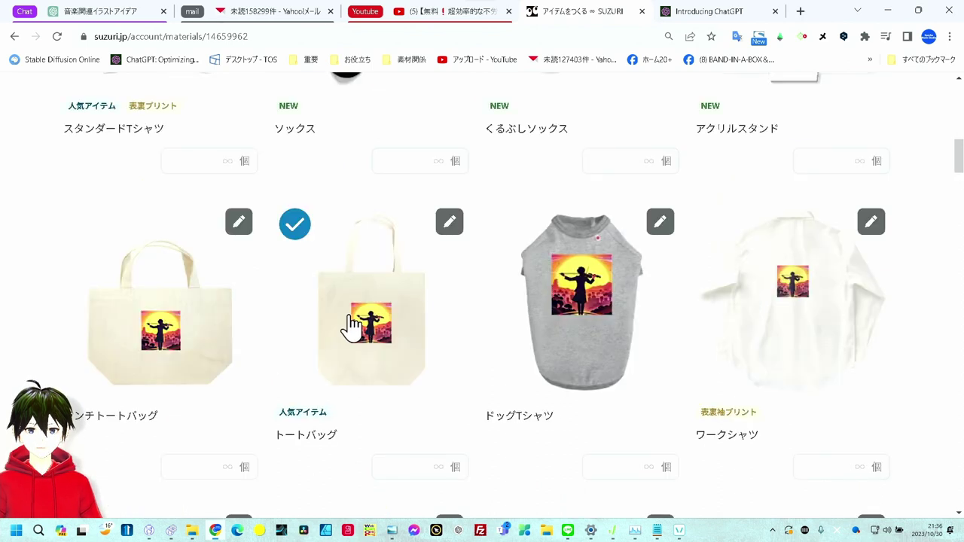
{"action": "left_click", "coordinate": [183, 334]}
- Scroll past the product grid down to the STEP 3 名前・価格を決めよう form
{"action": "scroll", "coordinate": [462, 323], "scroll_direction": "down", "scroll_amount": 7}
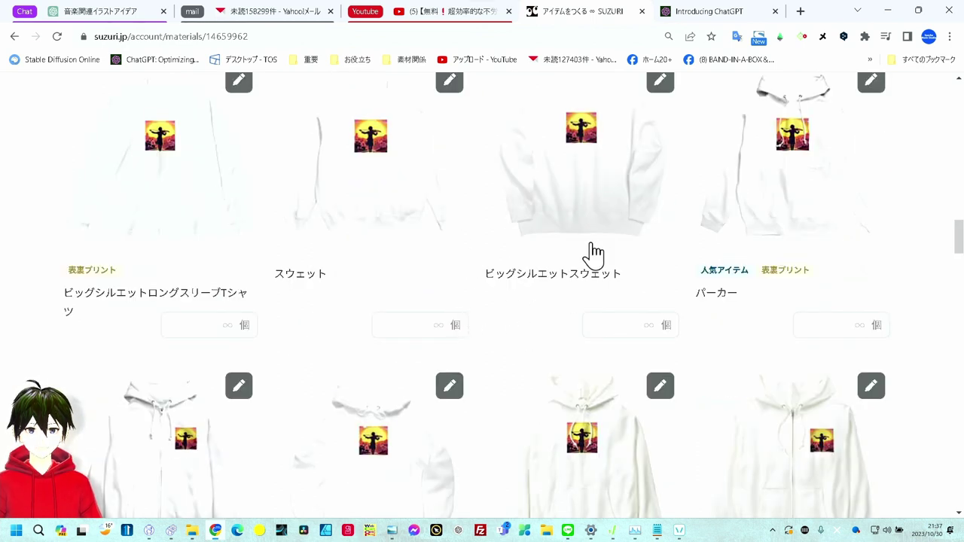
{"action": "scroll", "coordinate": [581, 263], "scroll_direction": "down", "scroll_amount": 2}
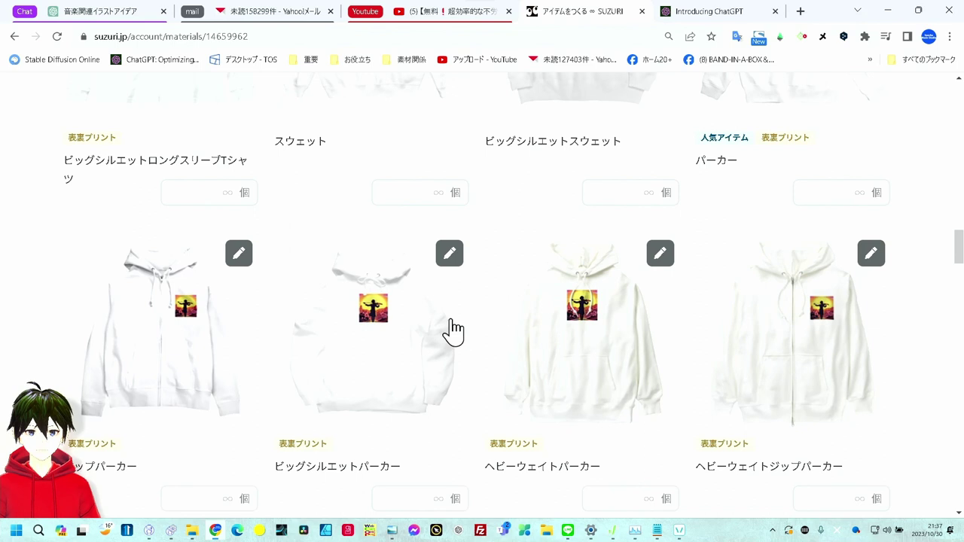
{"action": "scroll", "coordinate": [452, 329], "scroll_direction": "down", "scroll_amount": 3}
{"action": "scroll", "coordinate": [452, 329], "scroll_direction": "down", "scroll_amount": 2}
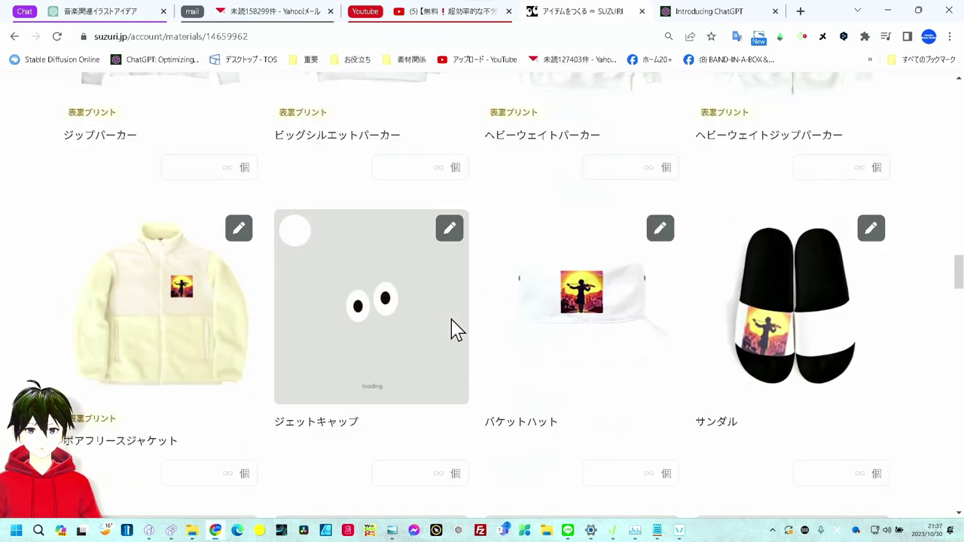
{"action": "scroll", "coordinate": [452, 329], "scroll_direction": "down", "scroll_amount": 1}
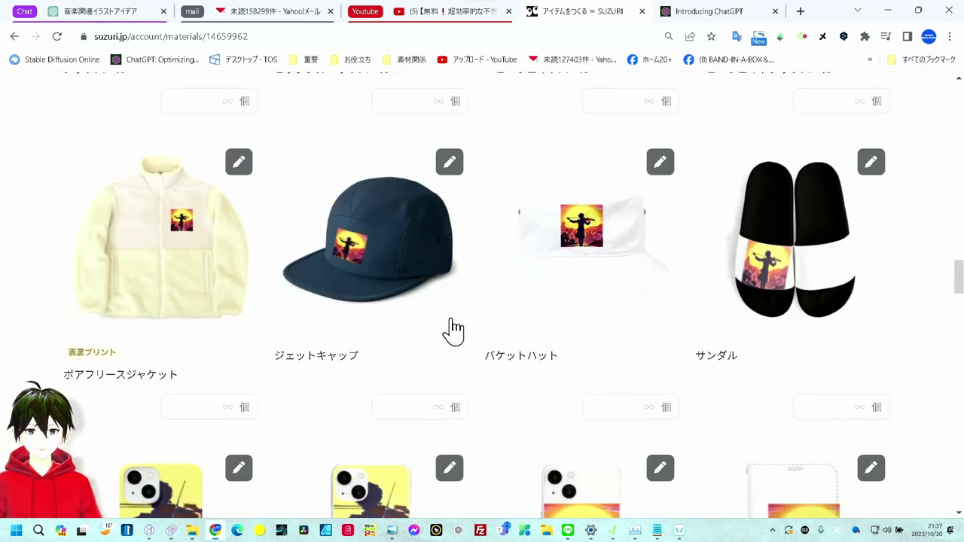
{"action": "scroll", "coordinate": [452, 329], "scroll_direction": "down", "scroll_amount": 4}
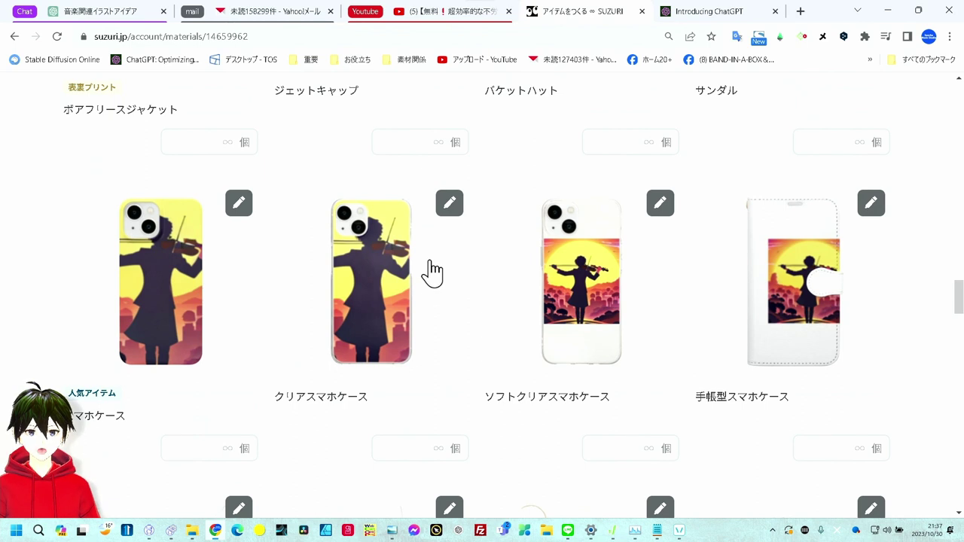
{"action": "scroll", "coordinate": [344, 267], "scroll_direction": "down", "scroll_amount": 8}
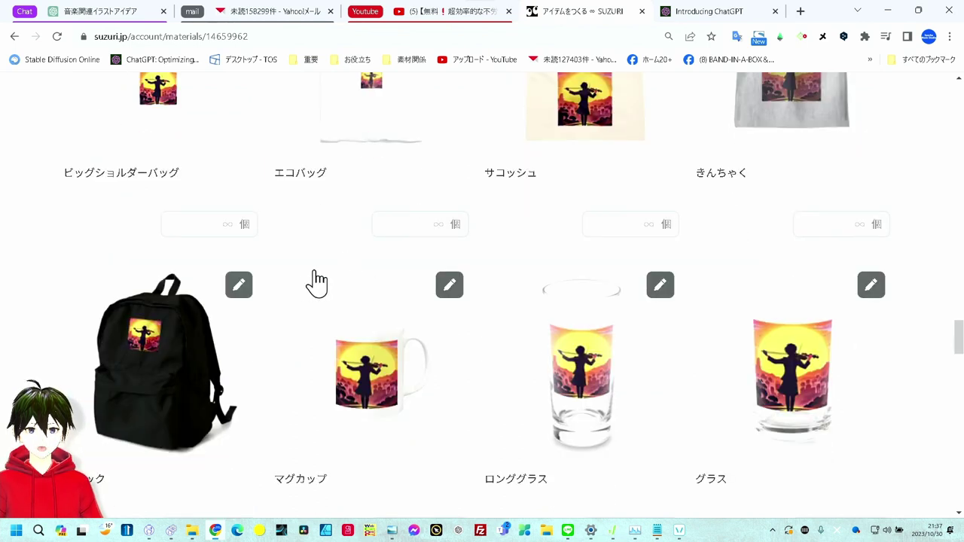
{"action": "scroll", "coordinate": [316, 281], "scroll_direction": "down", "scroll_amount": 2}
{"action": "scroll", "coordinate": [684, 294], "scroll_direction": "down", "scroll_amount": 2}
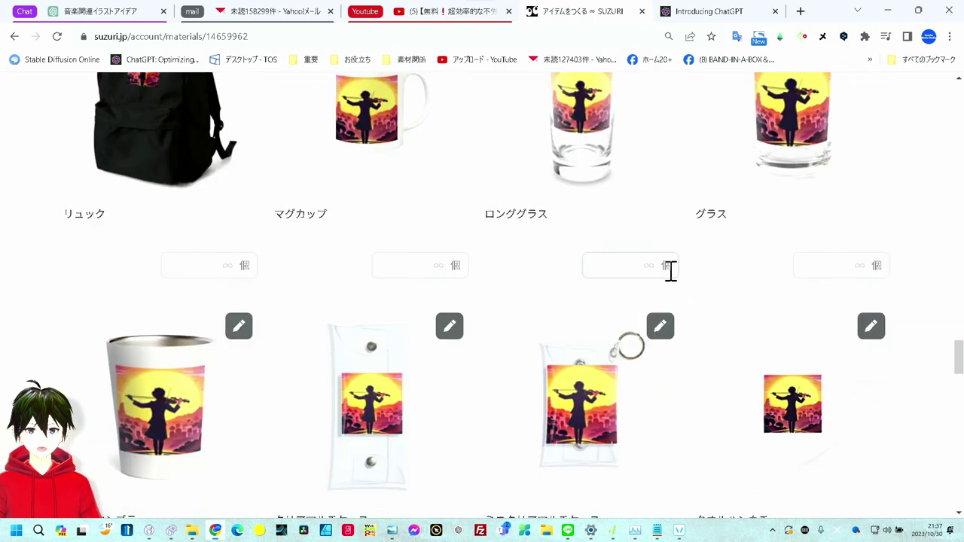
{"action": "scroll", "coordinate": [638, 249], "scroll_direction": "down", "scroll_amount": 3}
{"action": "scroll", "coordinate": [263, 355], "scroll_direction": "down", "scroll_amount": 10}
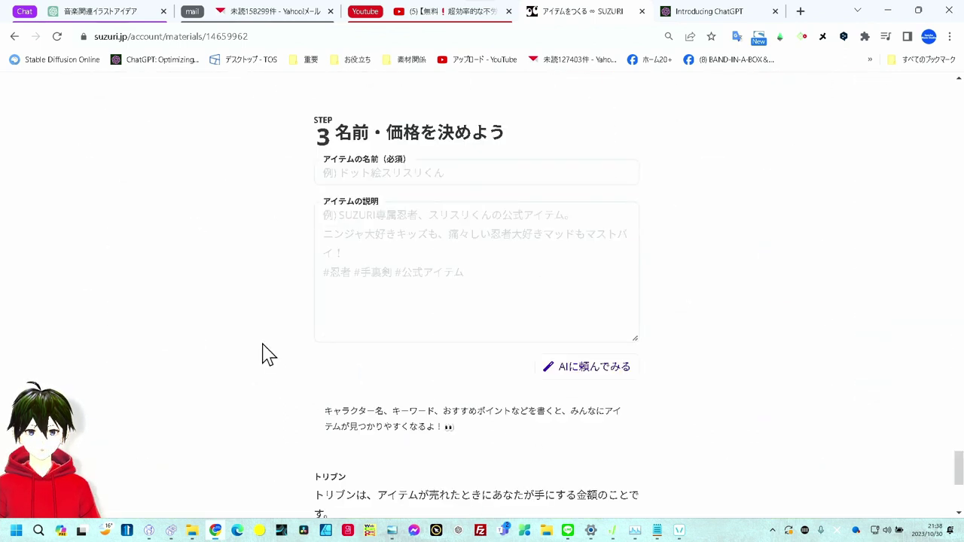
- Name the item バイオリンと夕焼け
{"action": "left_click", "coordinate": [366, 175]}
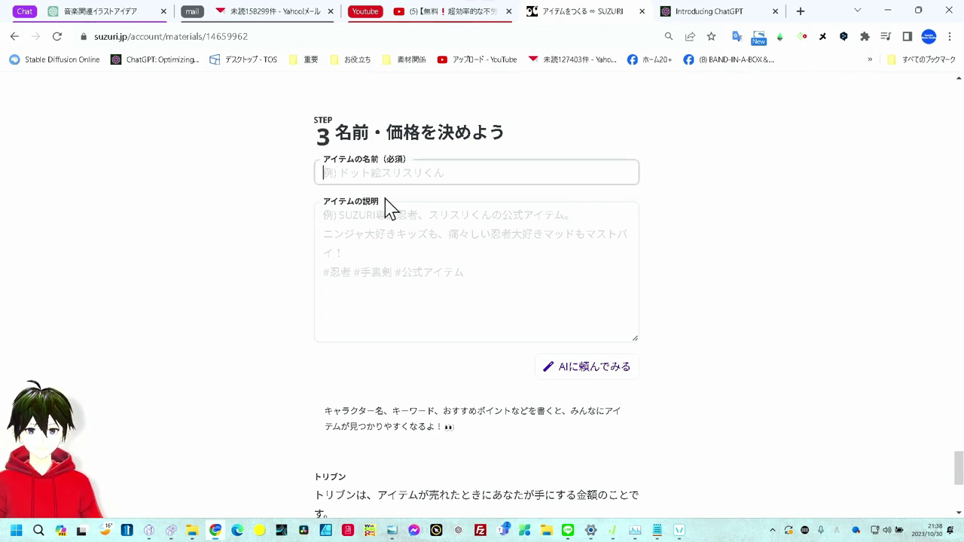
{"action": "type", "text": "バイオリンと"}
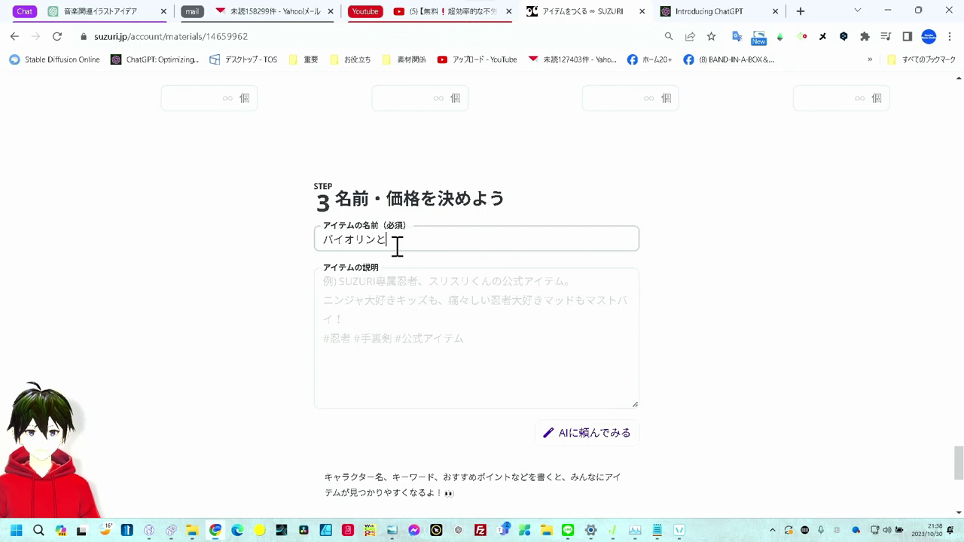
{"action": "type", "text": "ゆうや"}
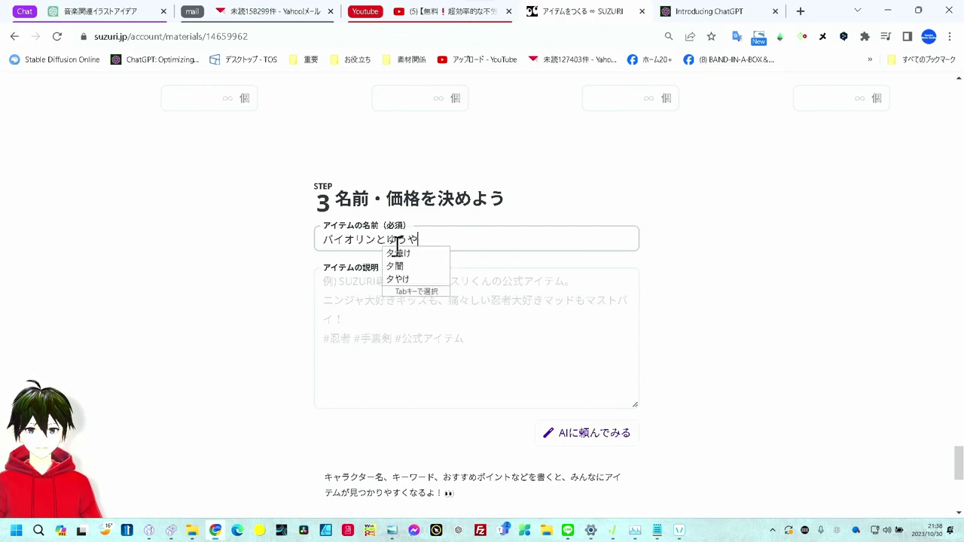
{"action": "type", "text": "け"}
{"action": "key", "text": "space"}
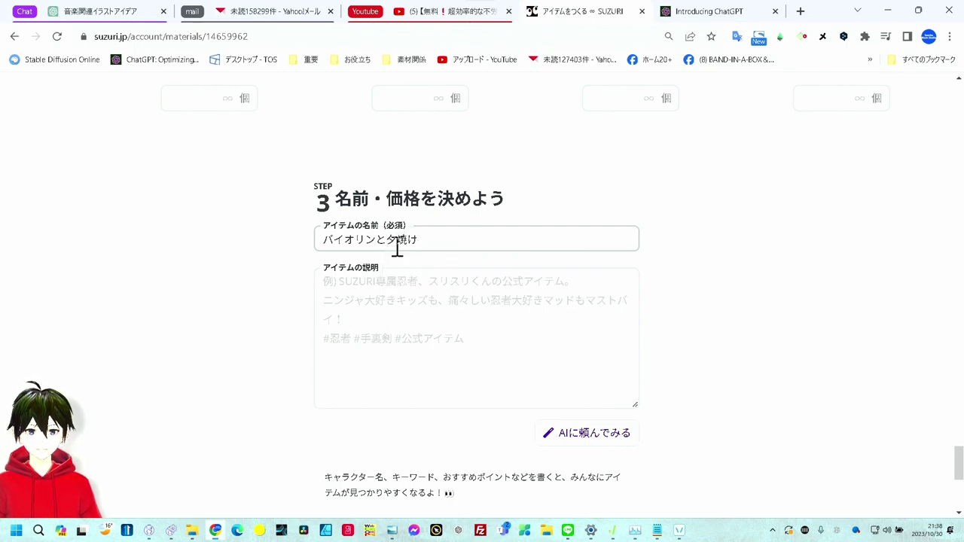
- Paste the two-line sunset violin silhouette description into アイテムの説明
{"action": "left_click", "coordinate": [423, 353]}
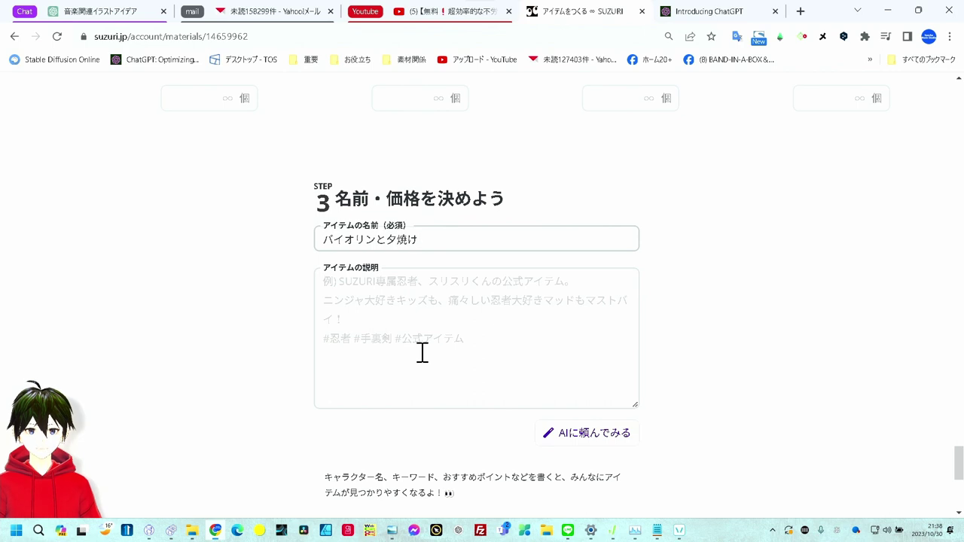
{"action": "left_click", "coordinate": [384, 388]}
{"action": "type", "text": "夕焼けが美しいシルエットのバイオリン演奏風景 ミュージシャンの方のグッズに"}
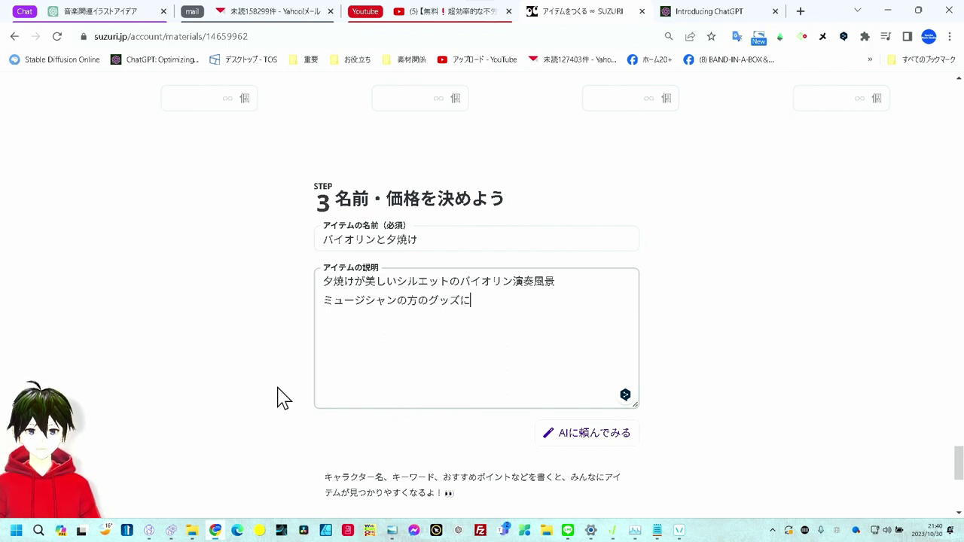
{"action": "scroll", "coordinate": [284, 399], "scroll_direction": "down", "scroll_amount": 1}
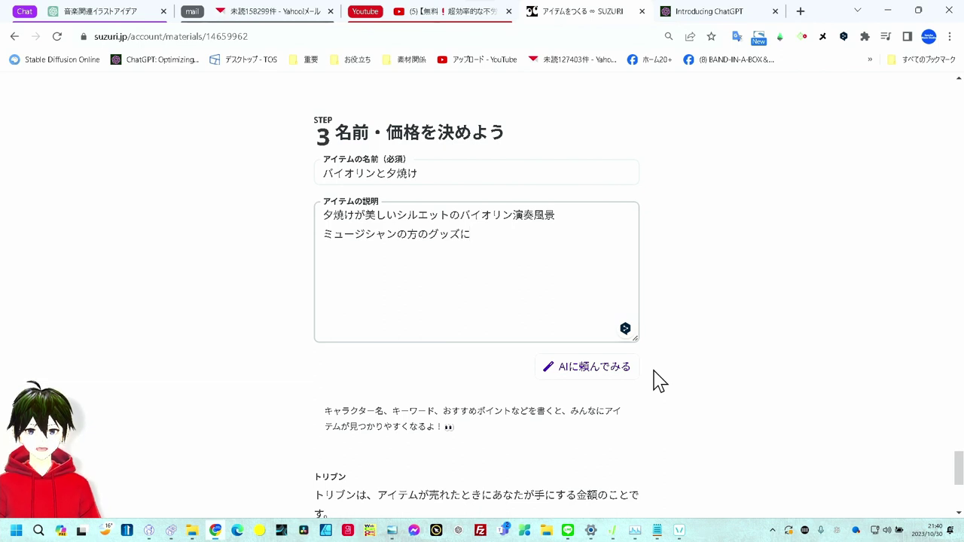
{"action": "scroll", "coordinate": [270, 400], "scroll_direction": "down", "scroll_amount": 3}
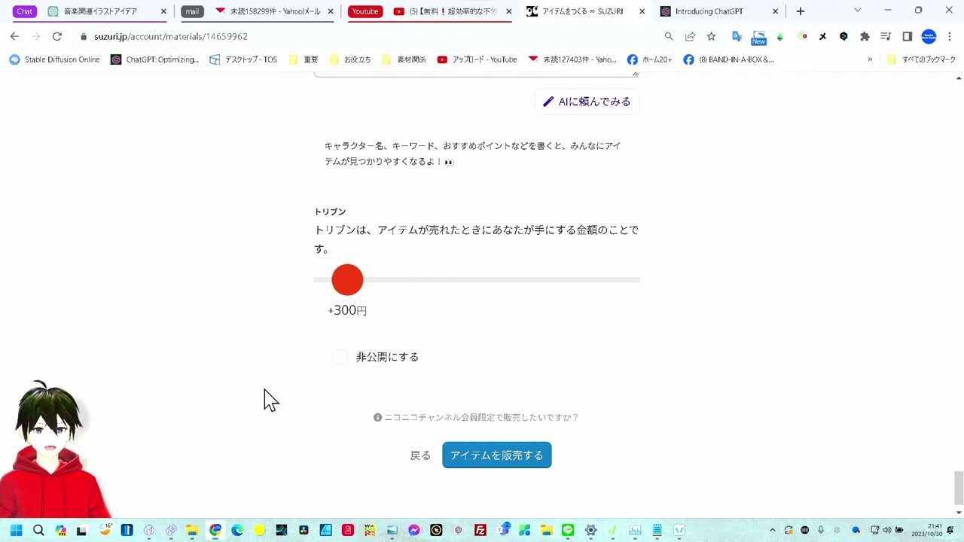
- Lower the トリブン to +200円 and tick 非公開にする to make the item private
{"action": "left_click", "coordinate": [346, 284]}
{"action": "left_click_drag", "start_coordinate": [346, 284], "coordinate": [339, 285]}
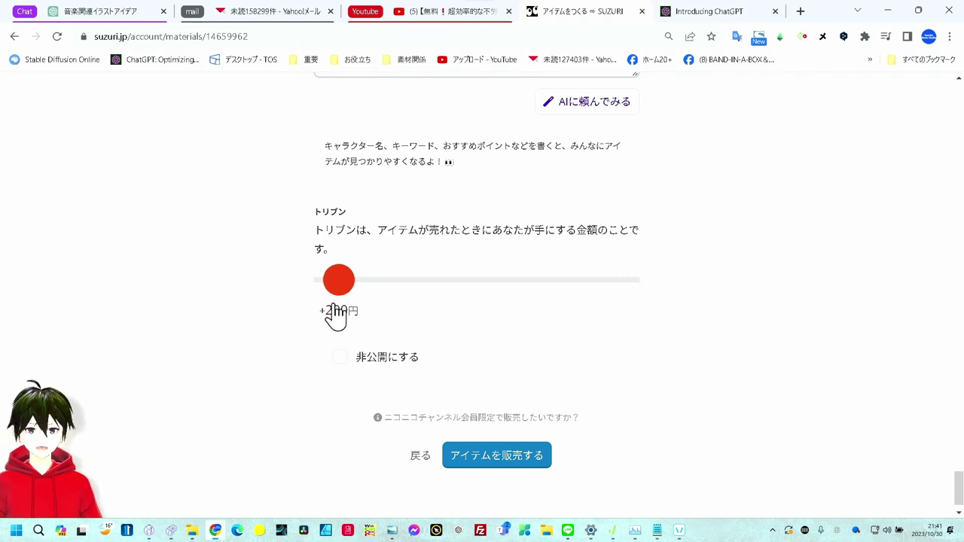
{"action": "scroll", "coordinate": [652, 423], "scroll_direction": "down", "scroll_amount": 1}
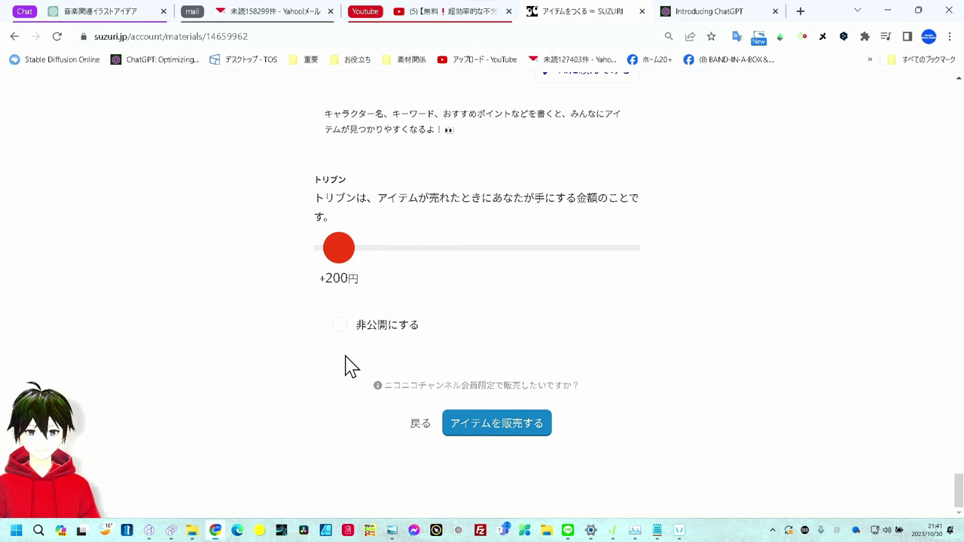
{"action": "left_click", "coordinate": [342, 326]}
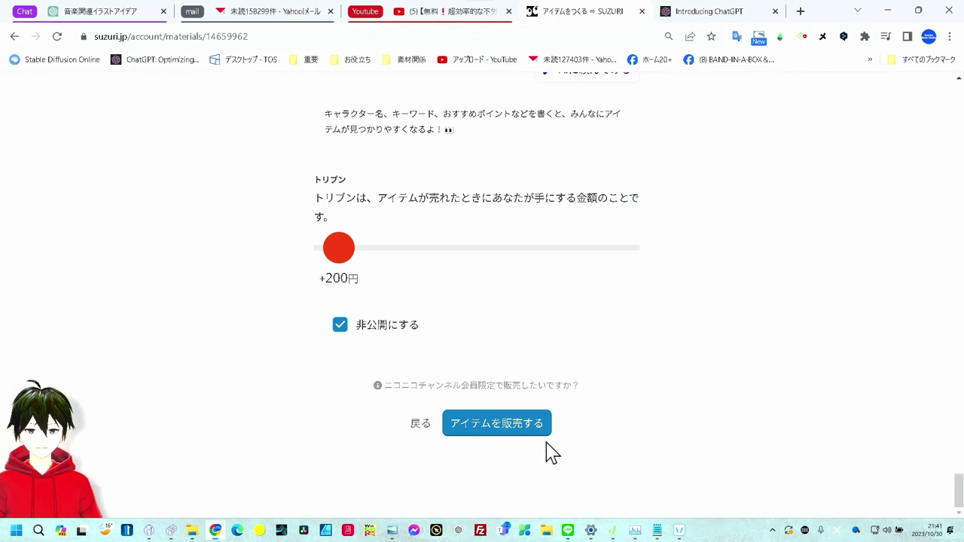
- Submit the item with アイテムを販売する and confirm 販売する
{"action": "left_click", "coordinate": [495, 430]}
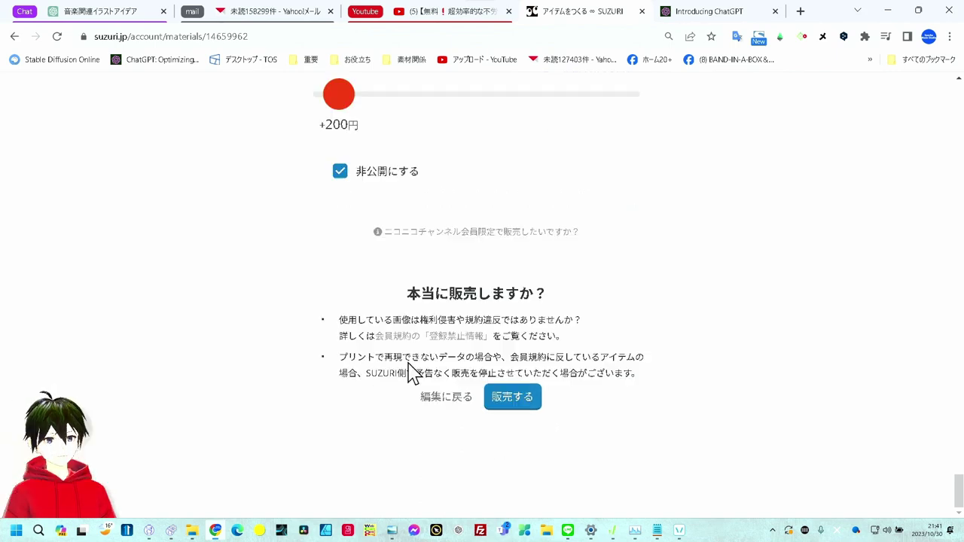
{"action": "left_click", "coordinate": [515, 395]}
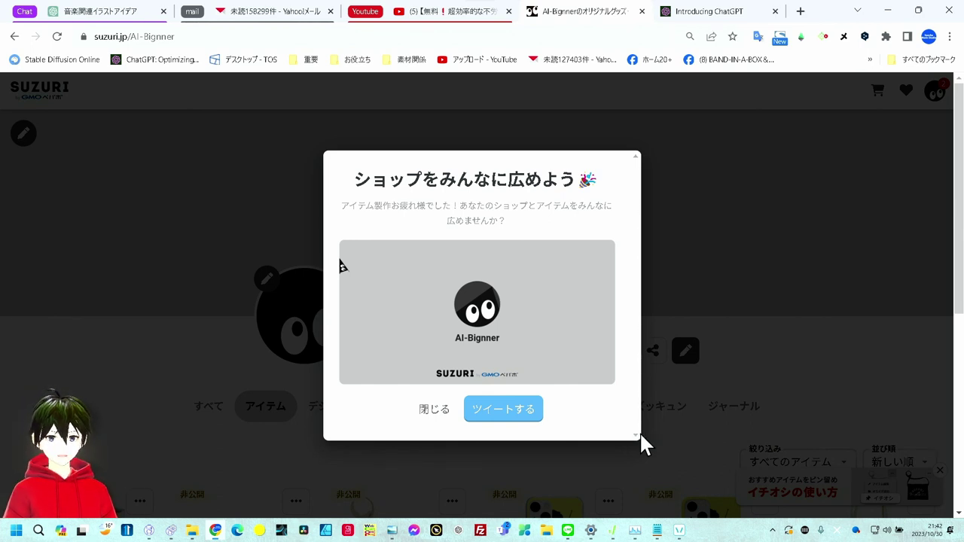
- Close the share prompt and view the eight private バイオリンと夕焼け goods with prices
{"action": "left_click", "coordinate": [436, 414]}
{"action": "scroll", "coordinate": [437, 425], "scroll_direction": "down", "scroll_amount": 2}
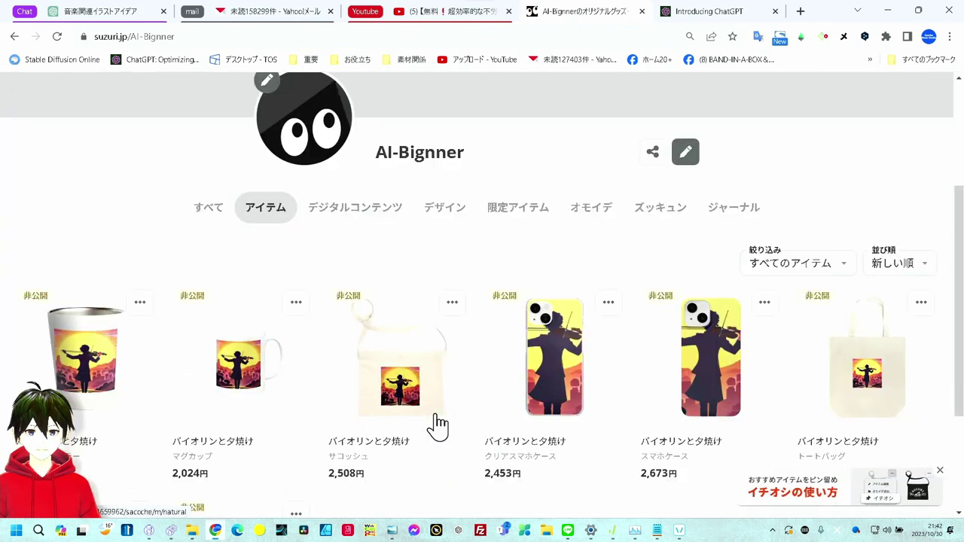
{"action": "scroll", "coordinate": [437, 425], "scroll_direction": "up", "scroll_amount": 2}
{"action": "scroll", "coordinate": [437, 425], "scroll_direction": "down", "scroll_amount": 3}
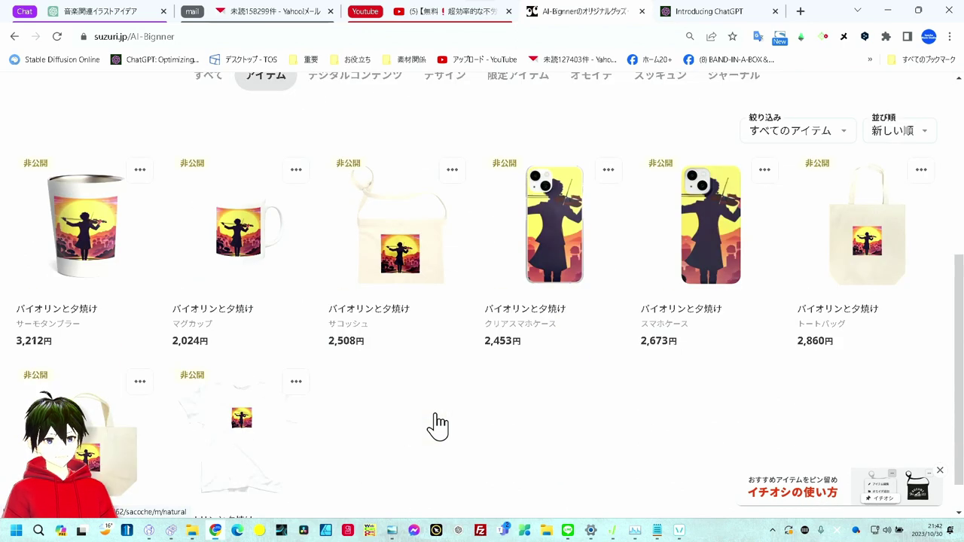
{"action": "scroll", "coordinate": [437, 425], "scroll_direction": "down", "scroll_amount": 1}
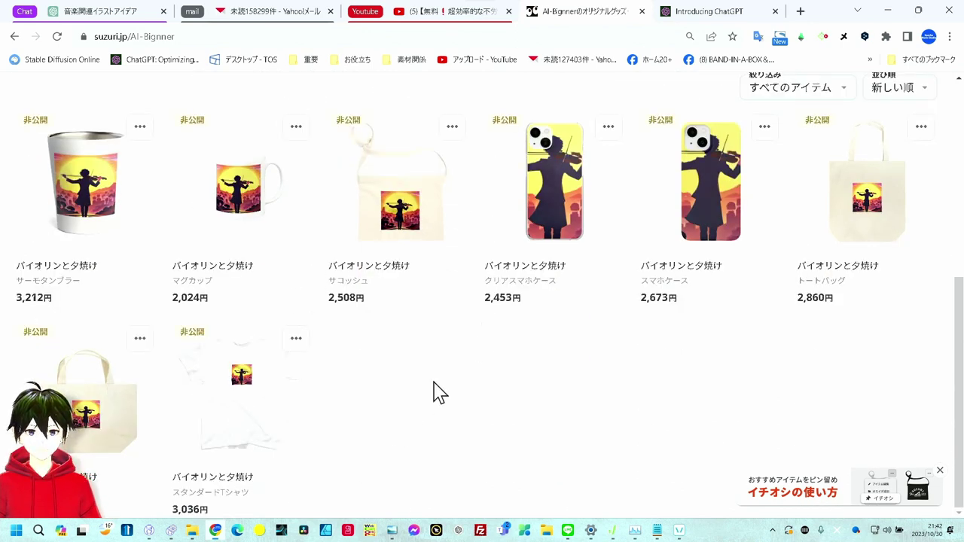